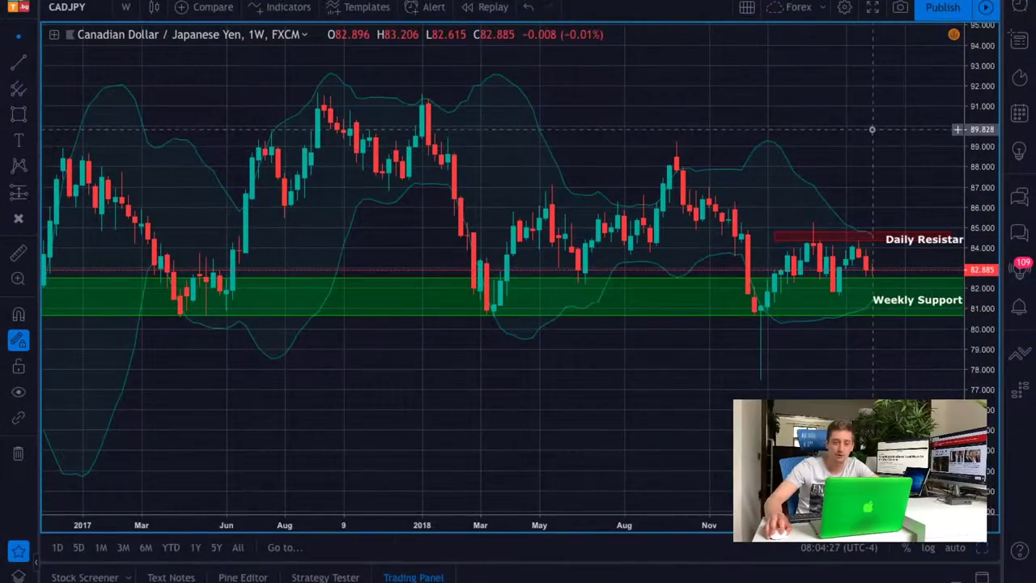
Examine the weekly CADJPY price action around the daily resistance and weekly support areas.
{"action": "scroll", "coordinate": [729, 131], "scroll_direction": "up", "scroll_amount": 3}
{"action": "left_click_drag", "start_coordinate": [729, 132], "coordinate": [815, 142]}
{"action": "scroll", "coordinate": [692, 143], "scroll_direction": "down", "scroll_amount": 1}
{"action": "scroll", "coordinate": [715, 179], "scroll_direction": "down", "scroll_amount": 2}
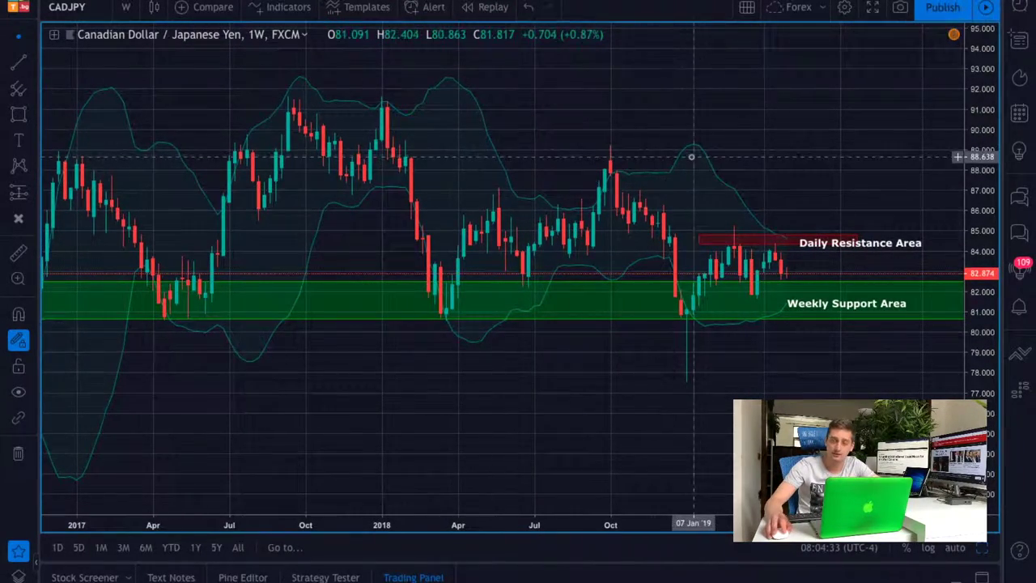
{"action": "scroll", "coordinate": [788, 150], "scroll_direction": "up", "scroll_amount": 2}
{"action": "scroll", "coordinate": [788, 150], "scroll_direction": "up", "scroll_amount": 1}
{"action": "scroll", "coordinate": [833, 247], "scroll_direction": "up", "scroll_amount": 1}
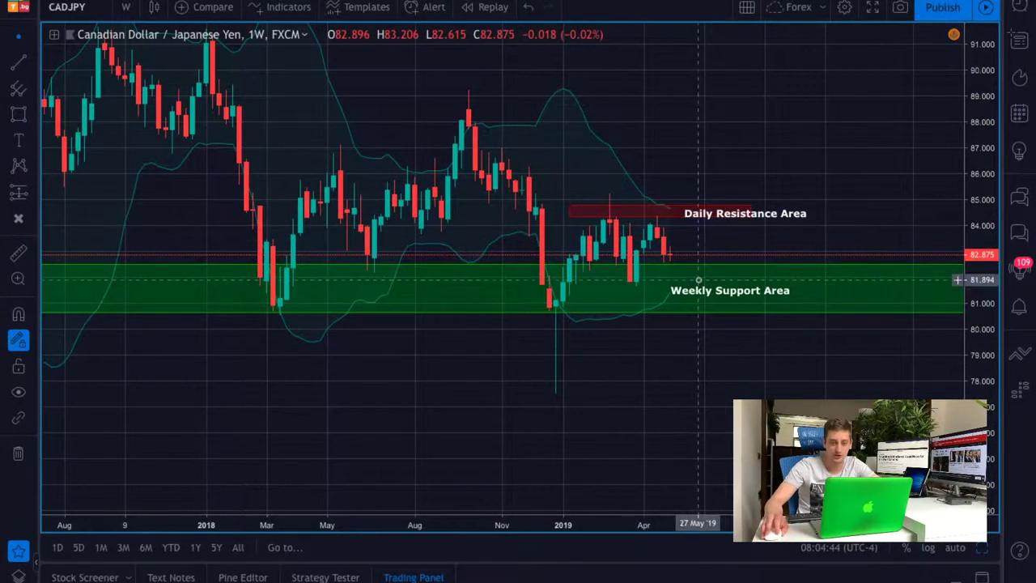
{"action": "left_click_drag", "start_coordinate": [795, 159], "coordinate": [805, 163]}
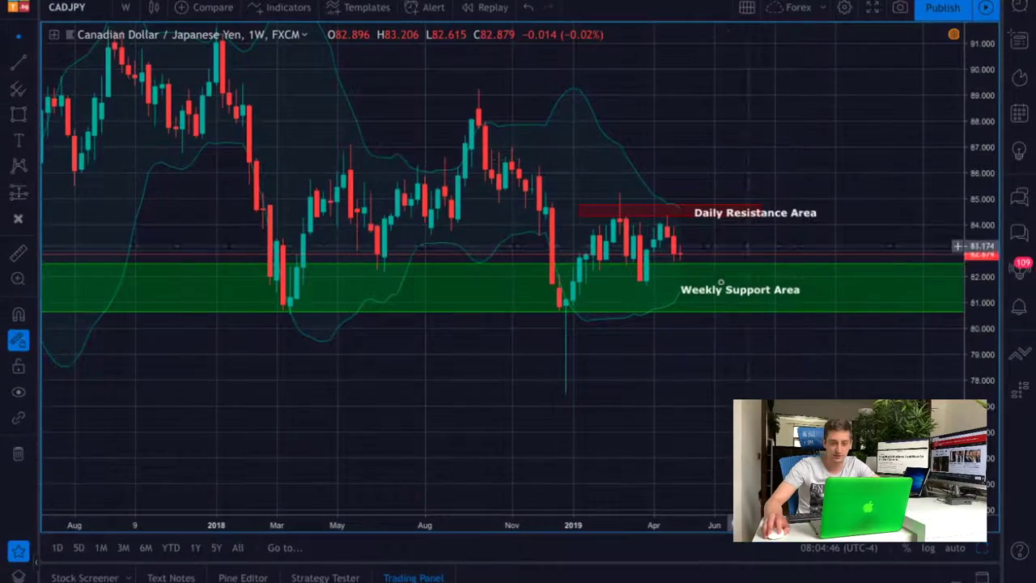
Circle the January 2019, March 2018 and April–June 2017 lows inside the weekly support area with a blue brush.
{"action": "scroll", "coordinate": [644, 383], "scroll_direction": "left", "scroll_amount": 4}
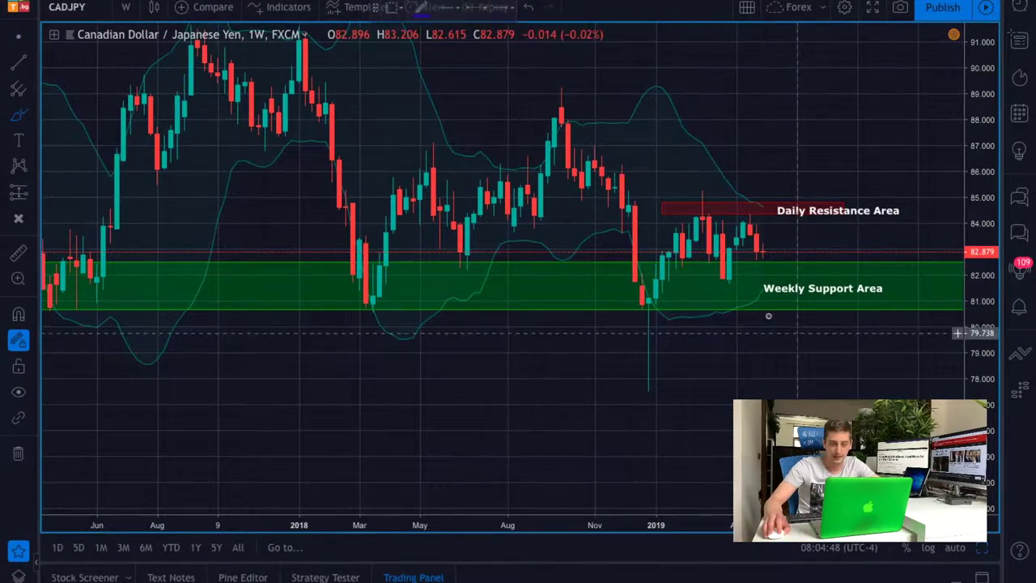
{"action": "mouse_move", "coordinate": [654, 285]}
{"action": "left_mouse_down"}
{"action": "mouse_move", "coordinate": [622, 298]}
{"action": "mouse_move", "coordinate": [661, 288]}
{"action": "mouse_move", "coordinate": [635, 289]}
{"action": "left_mouse_up"}
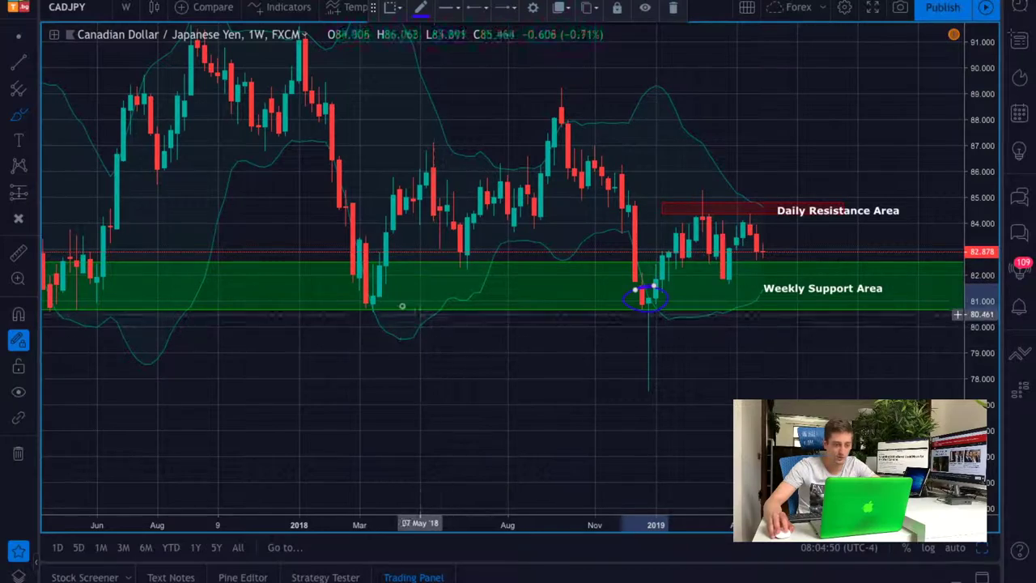
{"action": "left_click_drag", "start_coordinate": [348, 281], "coordinate": [375, 309]}
{"action": "scroll", "coordinate": [175, 340], "scroll_direction": "down", "scroll_amount": 3}
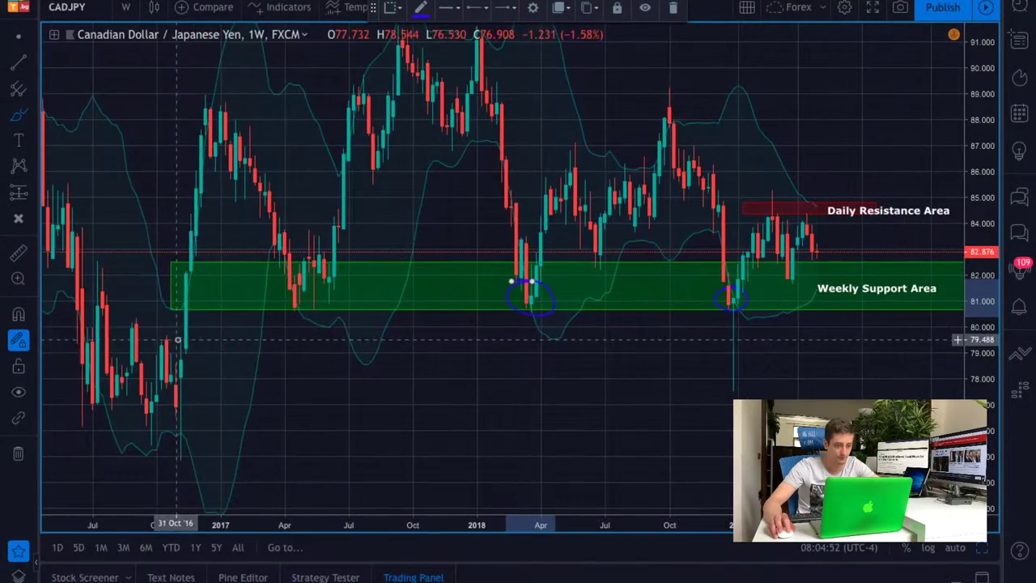
{"action": "mouse_move", "coordinate": [321, 276]}
{"action": "left_mouse_down"}
{"action": "mouse_move", "coordinate": [281, 283]}
{"action": "mouse_move", "coordinate": [309, 277]}
{"action": "left_mouse_up"}
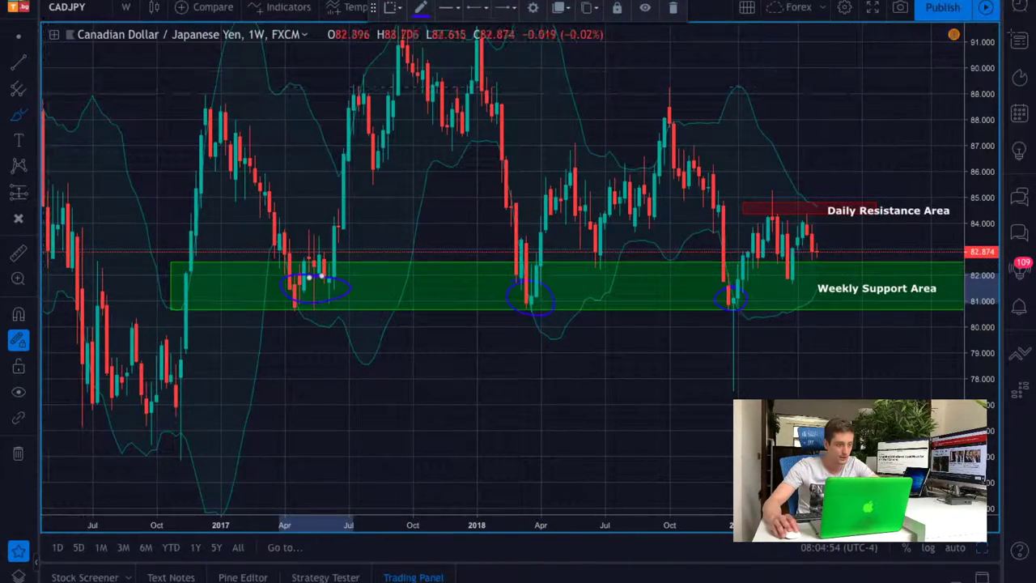
{"action": "left_click", "coordinate": [20, 38]}
Draw a horizontal yellow trend line at about 88.115 from 20 Aug '18 across the October 2018 high and past the latest candles.
{"action": "left_click_drag", "start_coordinate": [430, 354], "coordinate": [432, 413]}
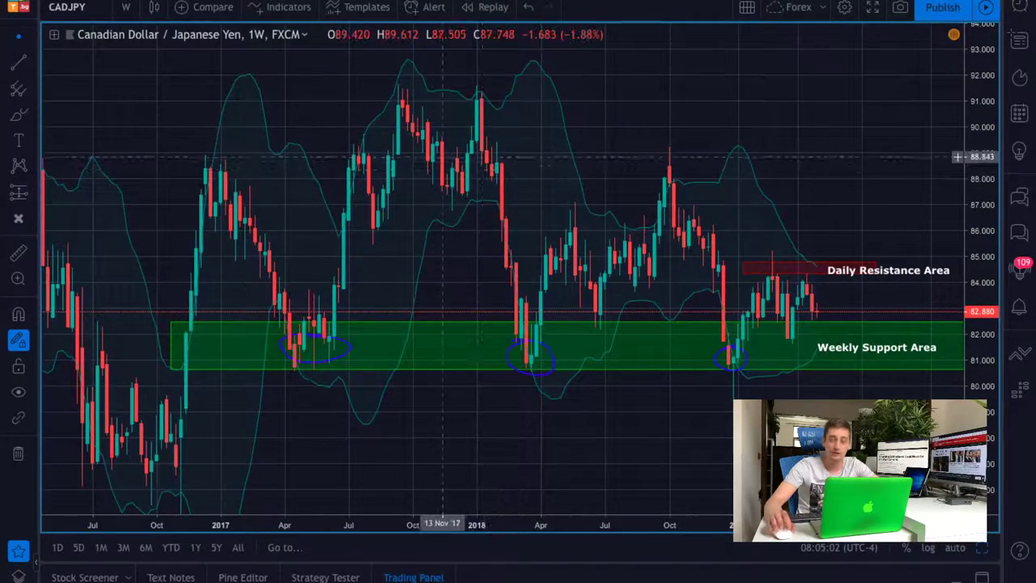
{"action": "left_click_drag", "start_coordinate": [645, 400], "coordinate": [462, 387]}
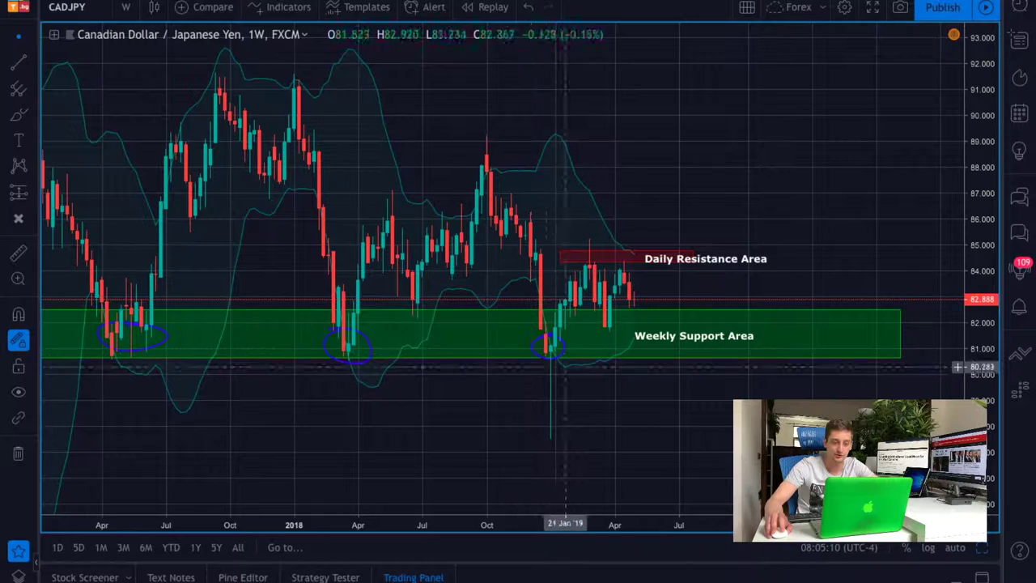
{"action": "left_click_drag", "start_coordinate": [642, 430], "coordinate": [656, 389]}
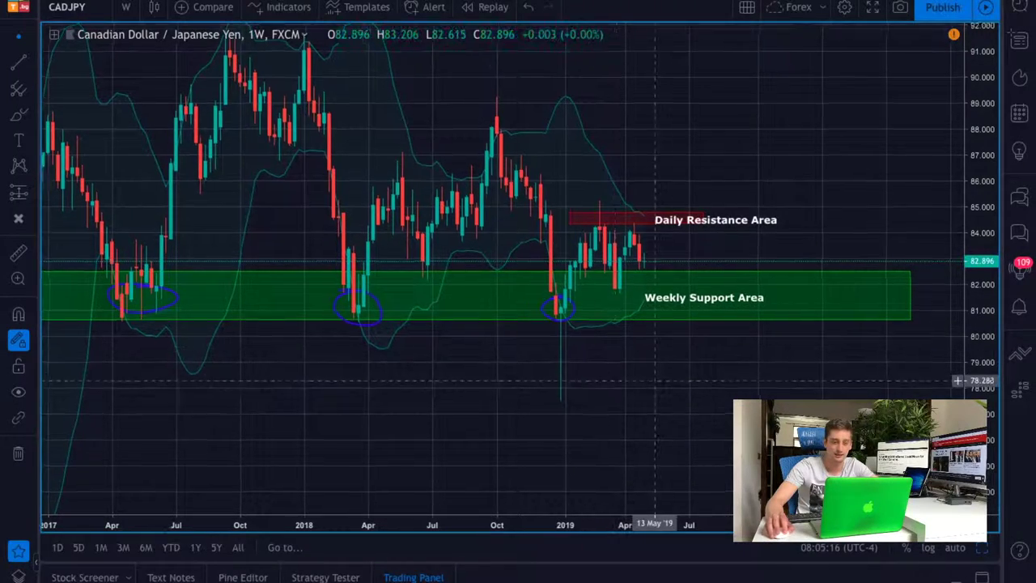
{"action": "left_click_drag", "start_coordinate": [656, 381], "coordinate": [589, 405]}
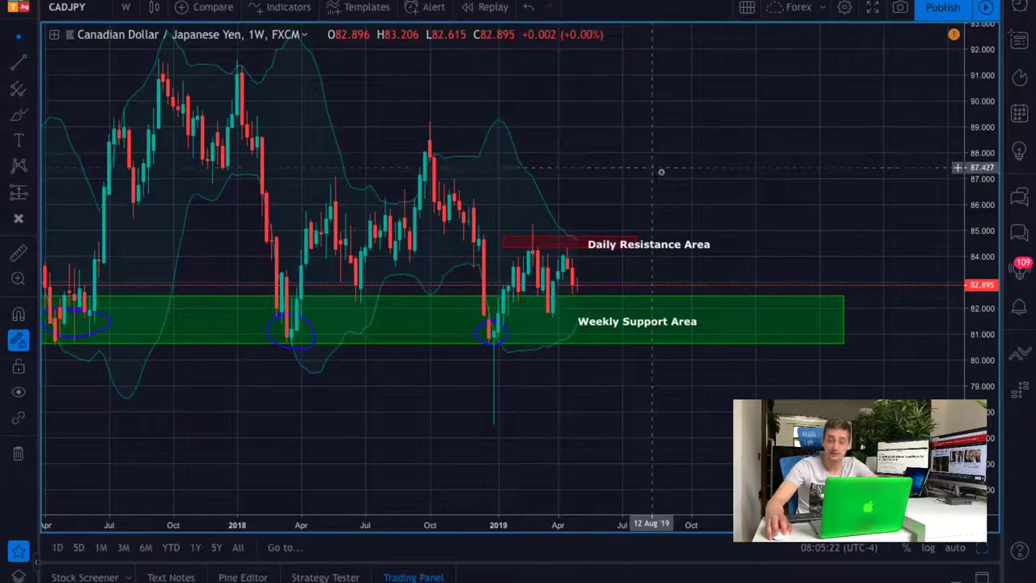
{"action": "left_click_drag", "start_coordinate": [659, 169], "coordinate": [655, 182]}
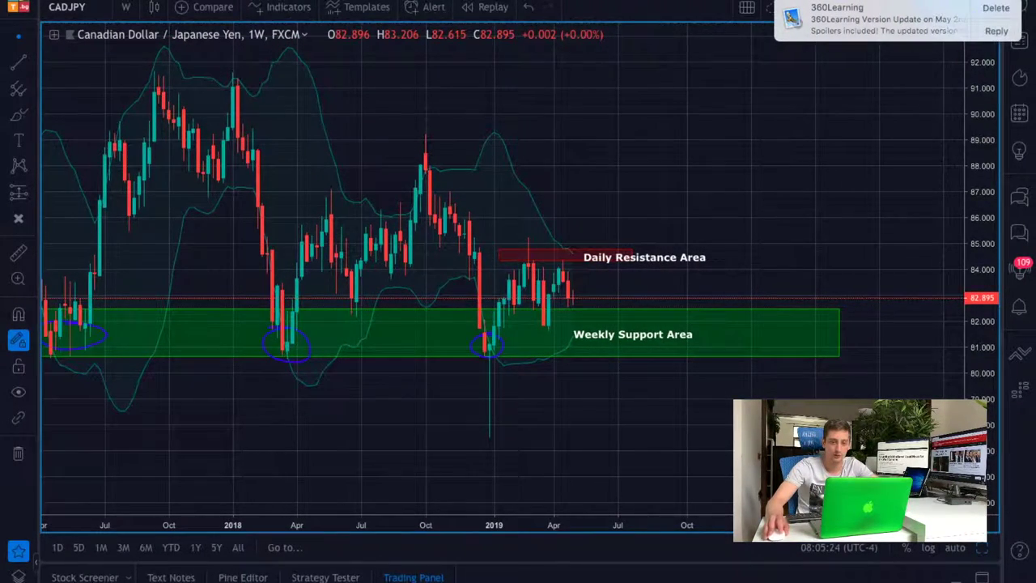
{"action": "left_click_drag", "start_coordinate": [694, 134], "coordinate": [721, 175]}
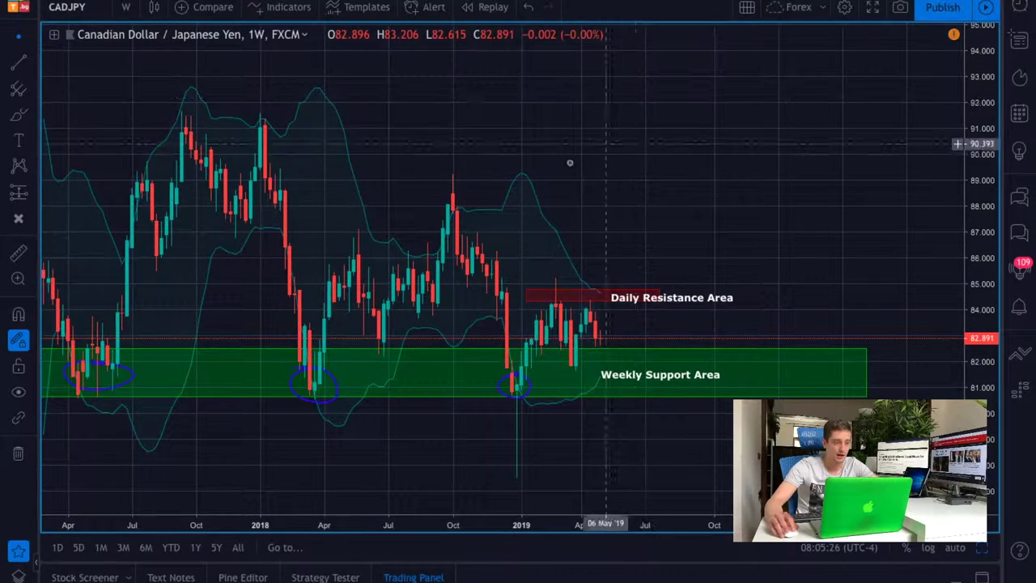
{"action": "left_click", "coordinate": [18, 61]}
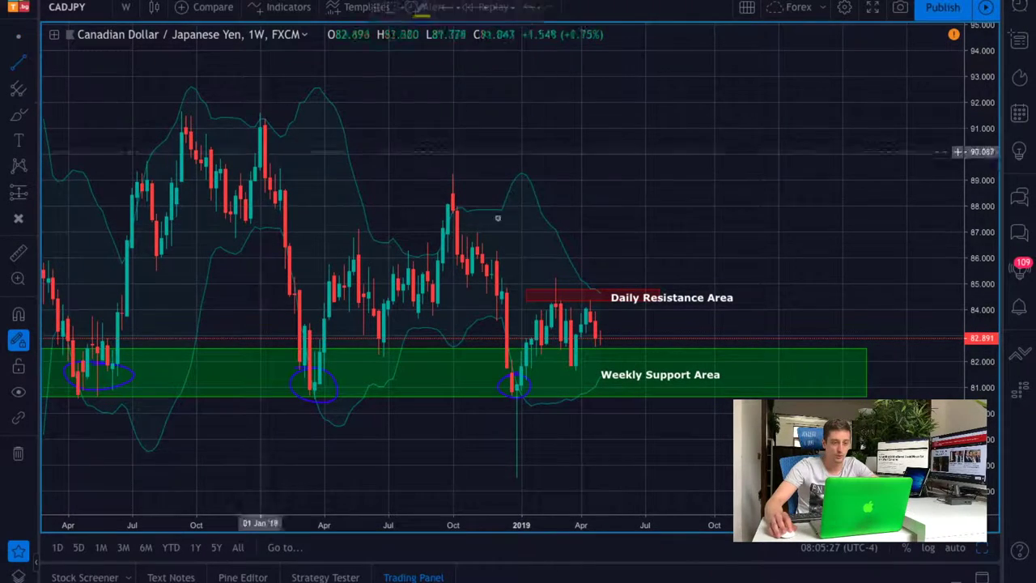
{"action": "left_click", "coordinate": [423, 202]}
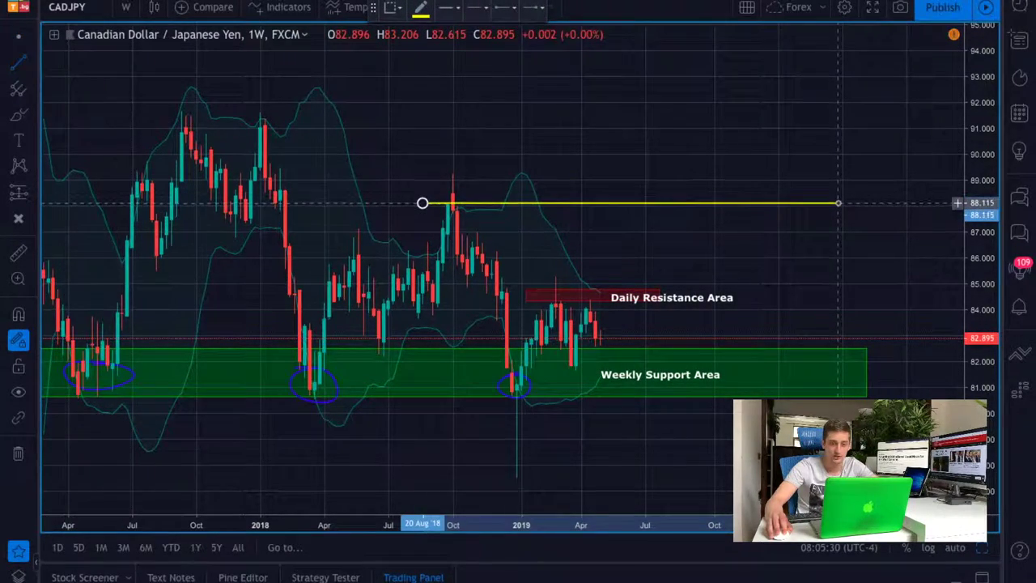
{"action": "left_click", "coordinate": [839, 204]}
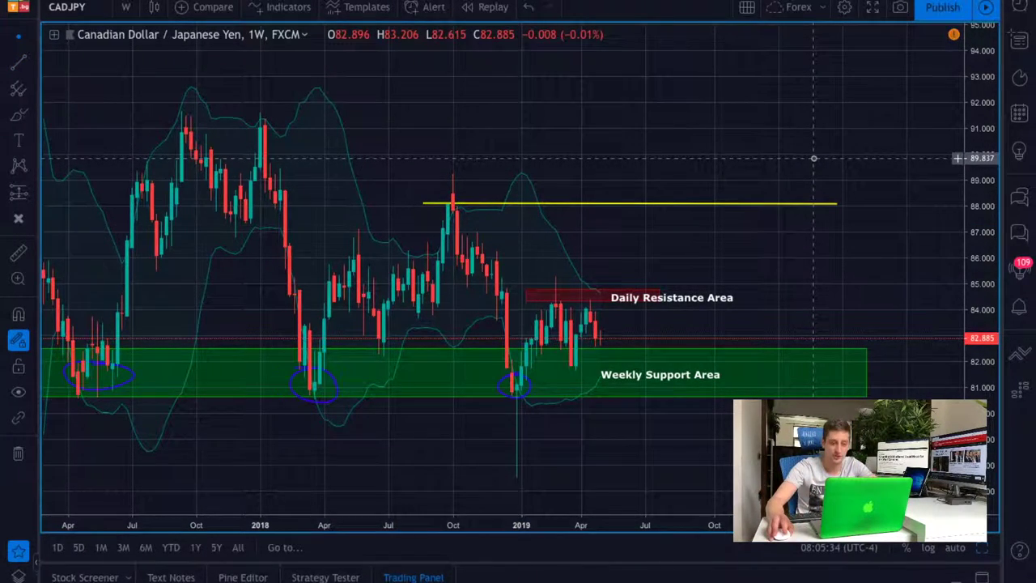
Switch the chart to the 1 day interval and stretch the price scale around the support and resistance areas.
{"action": "scroll", "coordinate": [814, 158], "scroll_direction": "up", "scroll_amount": 3}
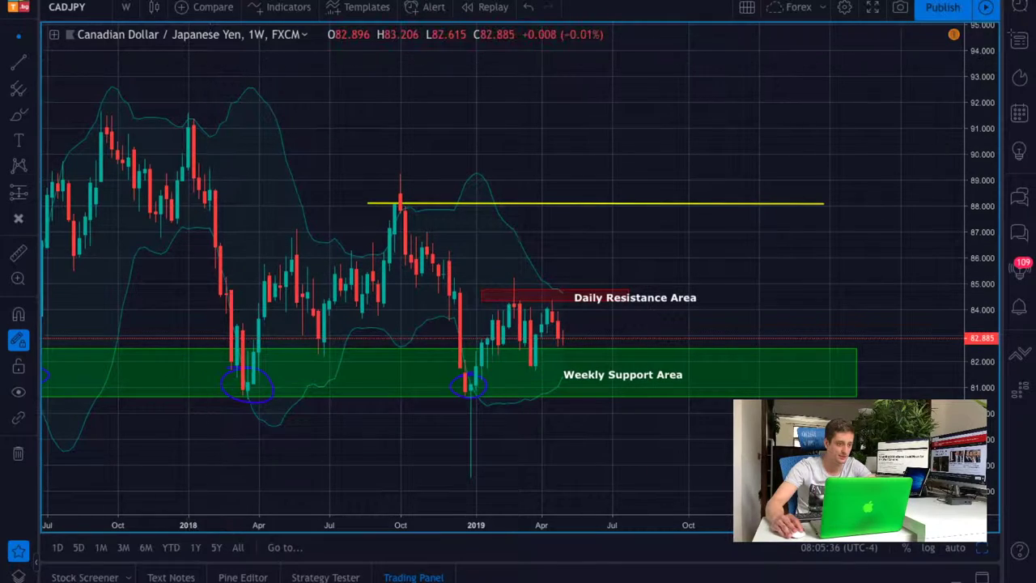
{"action": "left_click", "coordinate": [126, 6]}
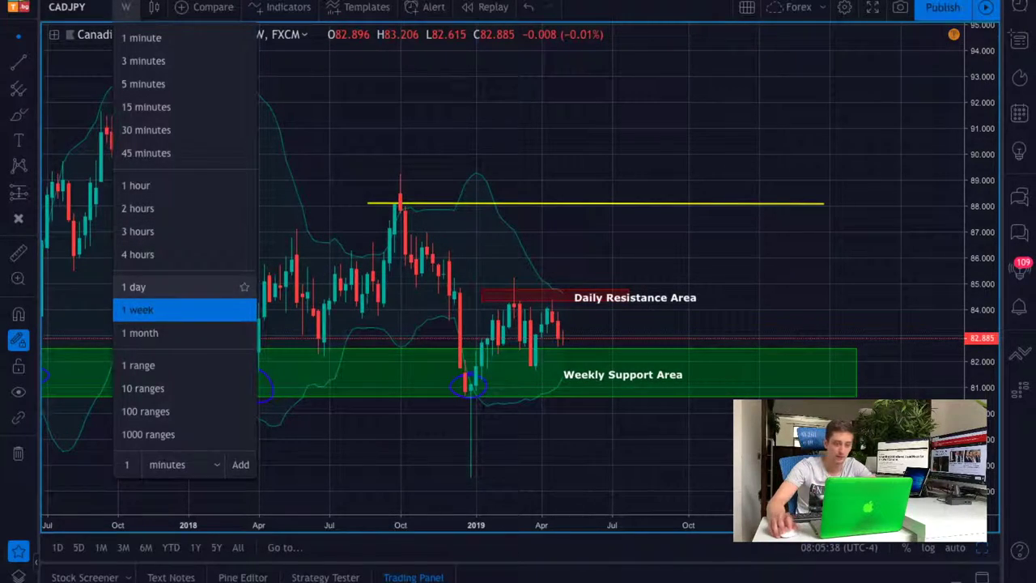
{"action": "left_click", "coordinate": [137, 287]}
{"action": "left_click_drag", "start_coordinate": [979, 421], "coordinate": [980, 324]}
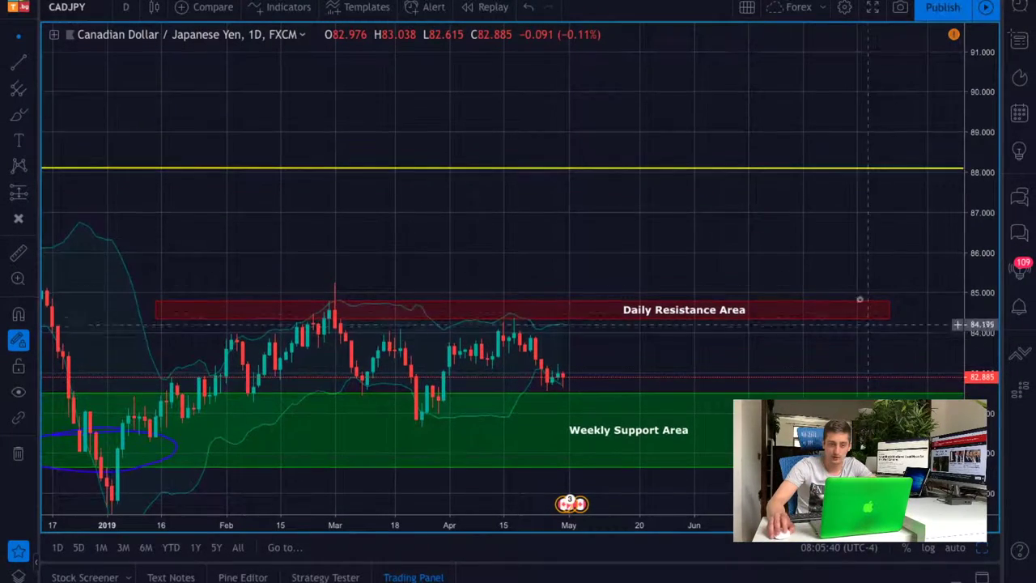
{"action": "left_click_drag", "start_coordinate": [862, 227], "coordinate": [837, 141]}
{"action": "scroll", "coordinate": [790, 152], "scroll_direction": "down", "scroll_amount": 3}
{"action": "left_click_drag", "start_coordinate": [981, 373], "coordinate": [981, 262]}
{"action": "scroll", "coordinate": [753, 270], "scroll_direction": "up", "scroll_amount": 2}
{"action": "mouse_move", "coordinate": [693, 262]}
{"action": "left_mouse_down"}
{"action": "mouse_move", "coordinate": [822, 255]}
{"action": "mouse_move", "coordinate": [703, 253]}
{"action": "left_mouse_up"}
{"action": "scroll", "coordinate": [810, 252], "scroll_direction": "down", "scroll_amount": 1}
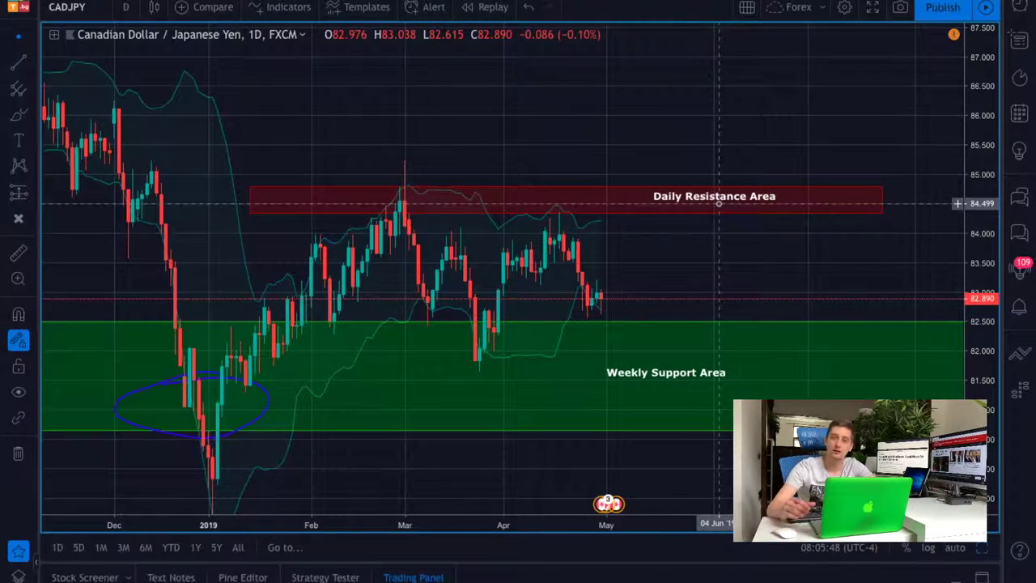
Extend the daily resistance rectangle back to about 22 Oct '18 and set its upper edge at about 84.56.
{"action": "left_click_drag", "start_coordinate": [681, 279], "coordinate": [781, 274]}
{"action": "left_click_drag", "start_coordinate": [350, 183], "coordinate": [107, 171]}
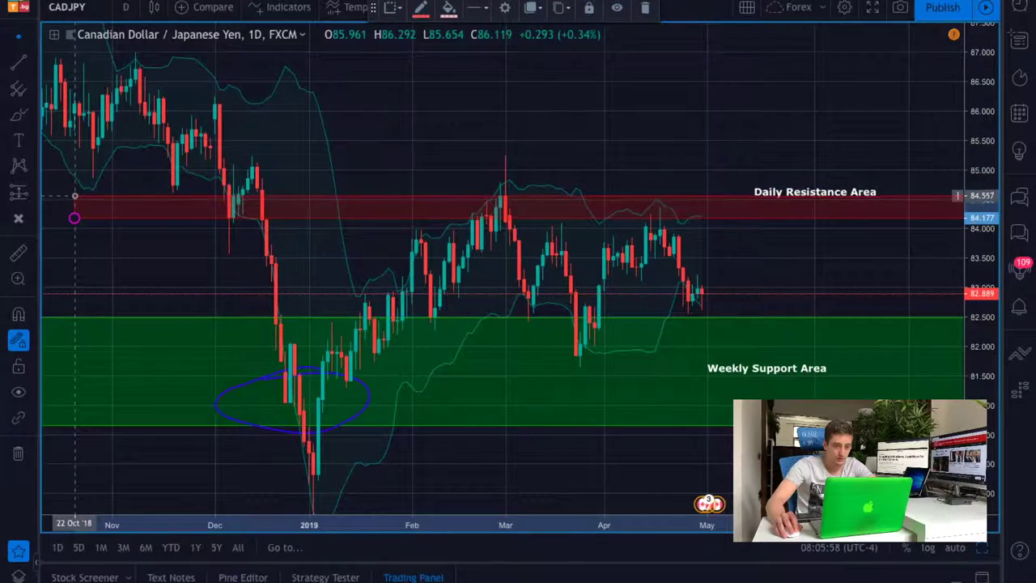
{"action": "left_click", "coordinate": [663, 129]}
{"action": "mouse_move", "coordinate": [797, 160]}
{"action": "left_mouse_down"}
{"action": "mouse_move", "coordinate": [775, 178]}
{"action": "mouse_move", "coordinate": [784, 212]}
{"action": "left_mouse_up"}
{"action": "left_click", "coordinate": [679, 126]}
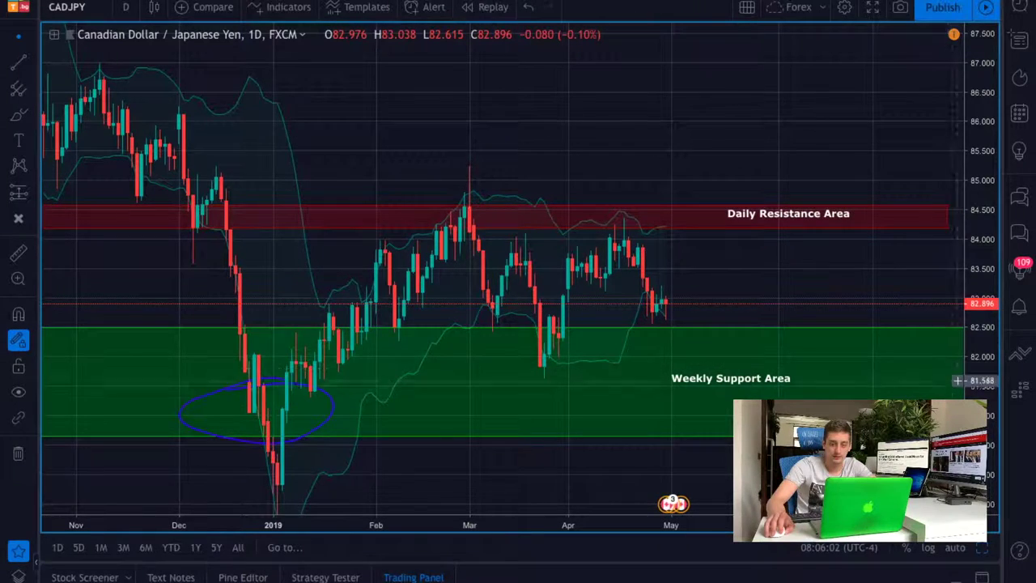
Change the brush colour to orange and circle the September to December 2018 lows near the daily resistance area.
{"action": "left_click", "coordinate": [904, 403]}
{"action": "left_click", "coordinate": [420, 9]}
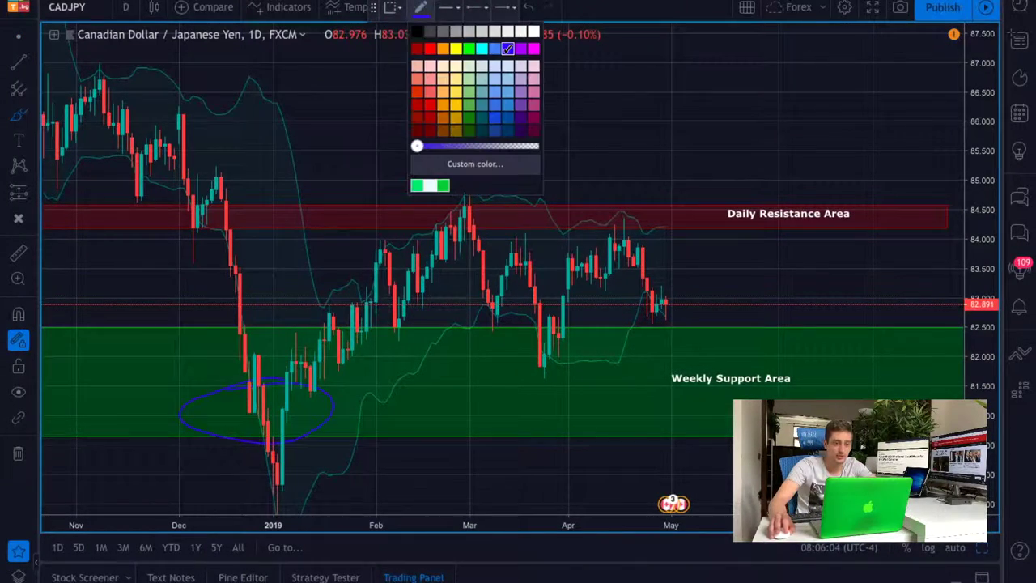
{"action": "left_click", "coordinate": [443, 49]}
{"action": "mouse_move", "coordinate": [205, 202]}
{"action": "left_mouse_down"}
{"action": "mouse_move", "coordinate": [217, 213]}
{"action": "mouse_move", "coordinate": [149, 194]}
{"action": "left_mouse_up"}
{"action": "scroll", "coordinate": [230, 227], "scroll_direction": "down", "scroll_amount": 3}
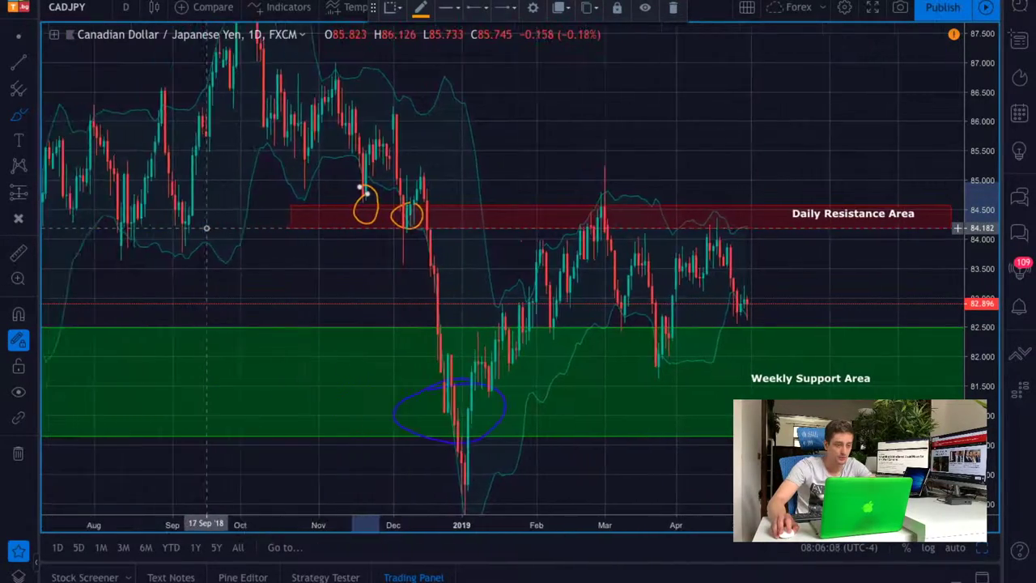
{"action": "left_click_drag", "start_coordinate": [231, 212], "coordinate": [215, 214]}
{"action": "left_click", "coordinate": [347, 221]}
Circle the peak around the start of March 2019 inside the daily resistance area with the orange brush.
{"action": "left_click_drag", "start_coordinate": [761, 158], "coordinate": [648, 154]}
{"action": "scroll", "coordinate": [680, 153], "scroll_direction": "up", "scroll_amount": 5}
{"action": "scroll", "coordinate": [917, 379], "scroll_direction": "up", "scroll_amount": 1}
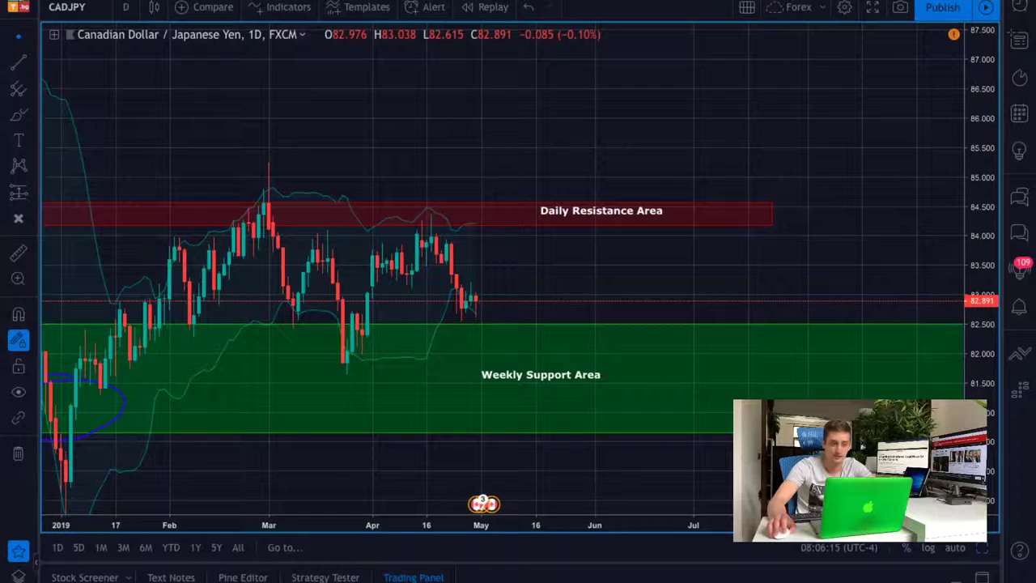
{"action": "left_click", "coordinate": [18, 114]}
{"action": "mouse_move", "coordinate": [224, 197]}
{"action": "left_mouse_down"}
{"action": "mouse_move", "coordinate": [275, 198]}
{"action": "mouse_move", "coordinate": [266, 195]}
{"action": "left_mouse_up"}
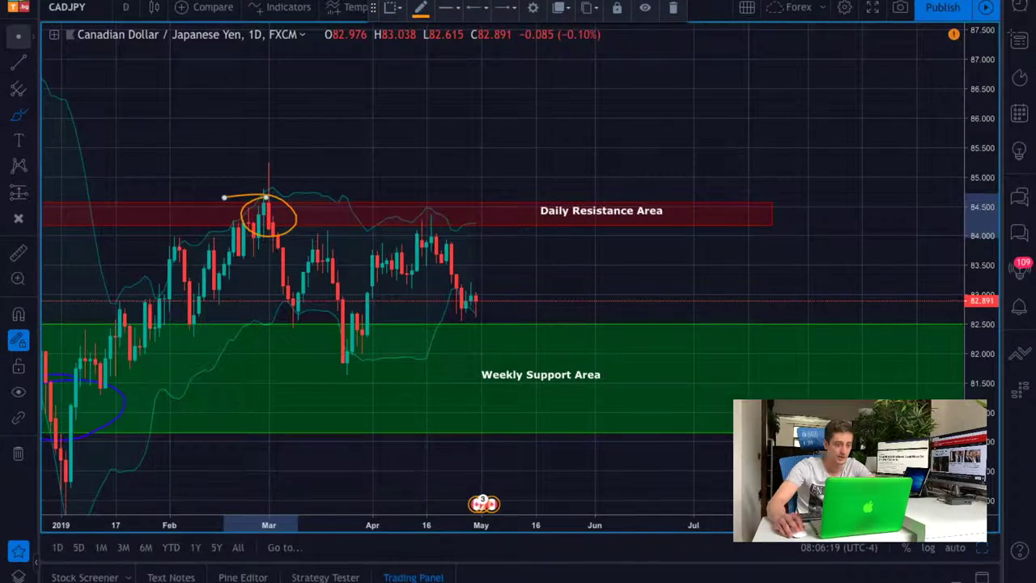
{"action": "left_click", "coordinate": [18, 37]}
{"action": "left_click", "coordinate": [271, 146]}
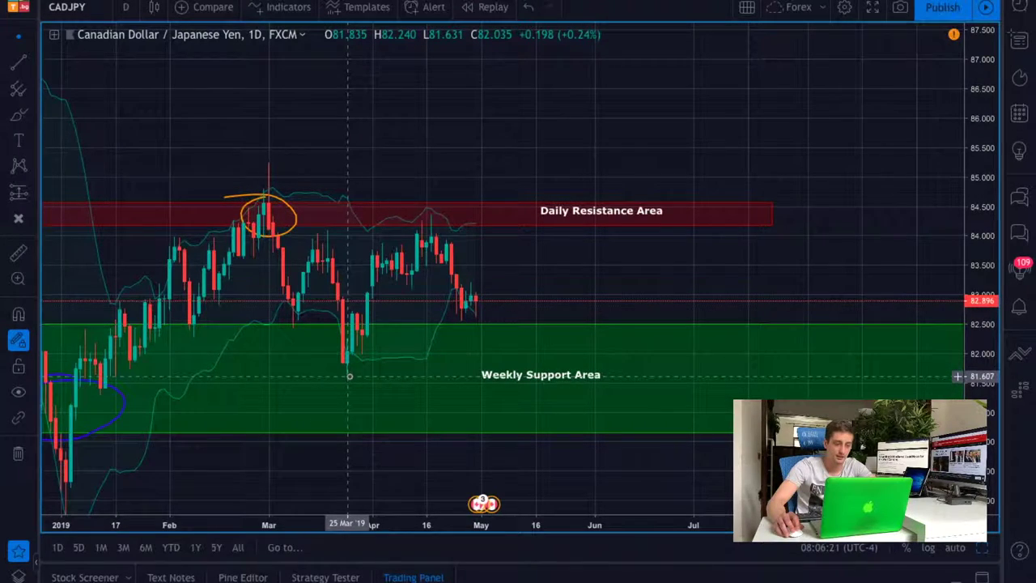
Circle the mid-April 2019 high touching the daily resistance area with the orange brush.
{"action": "left_click_drag", "start_coordinate": [444, 155], "coordinate": [520, 143]}
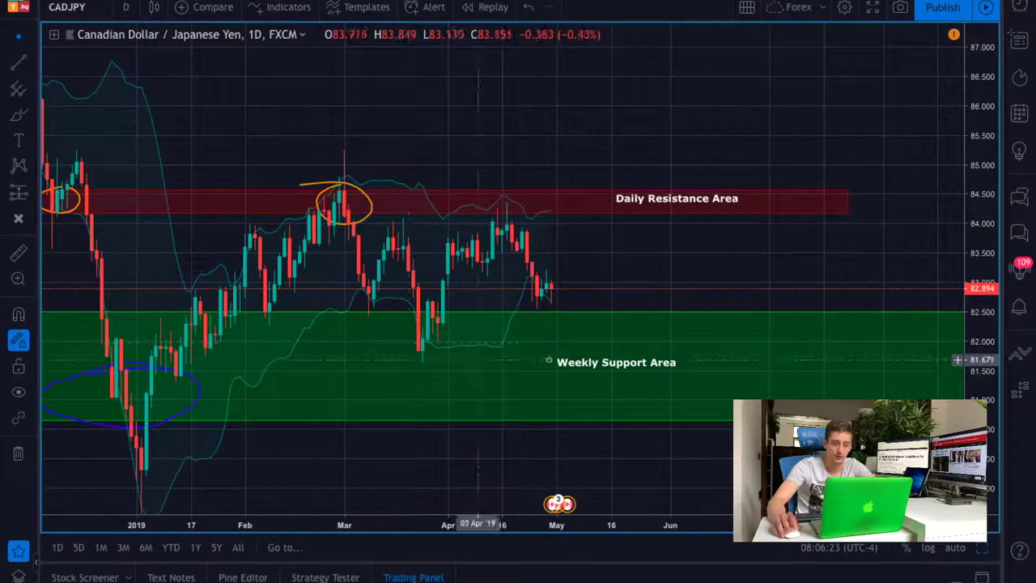
{"action": "scroll", "coordinate": [607, 249], "scroll_direction": "up", "scroll_amount": 1}
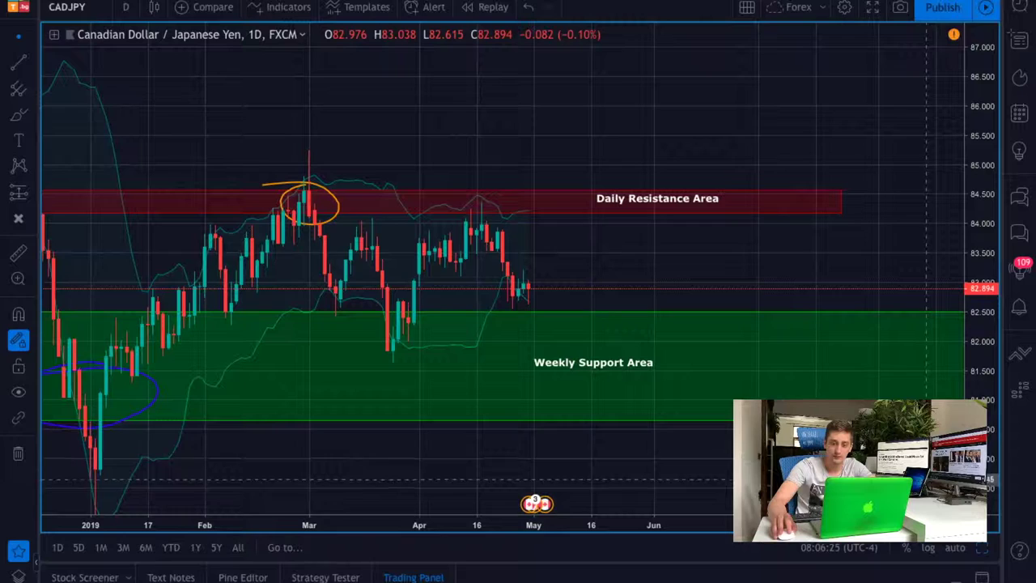
{"action": "left_click_drag", "start_coordinate": [483, 194], "coordinate": [456, 192]}
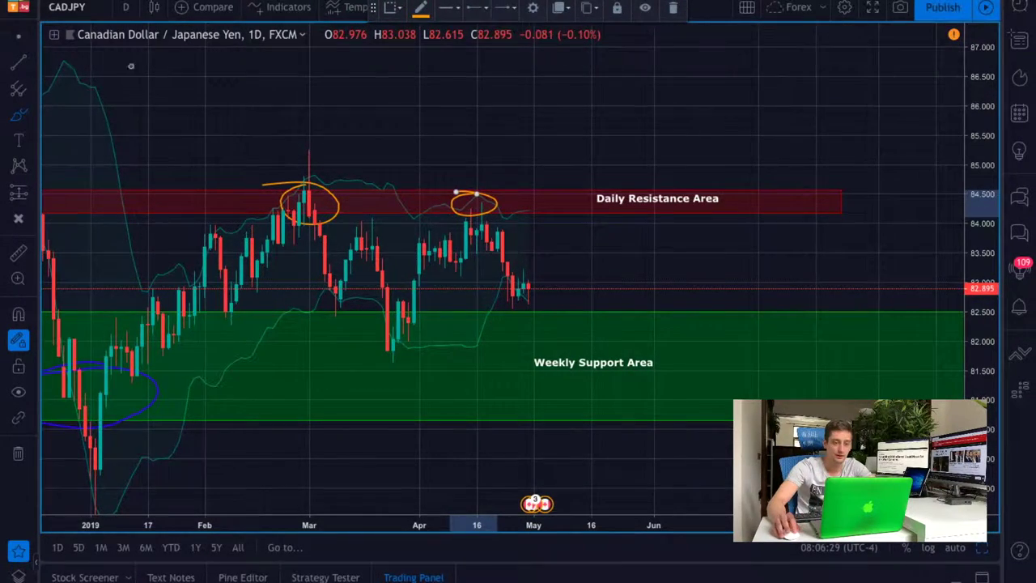
{"action": "left_click", "coordinate": [19, 36]}
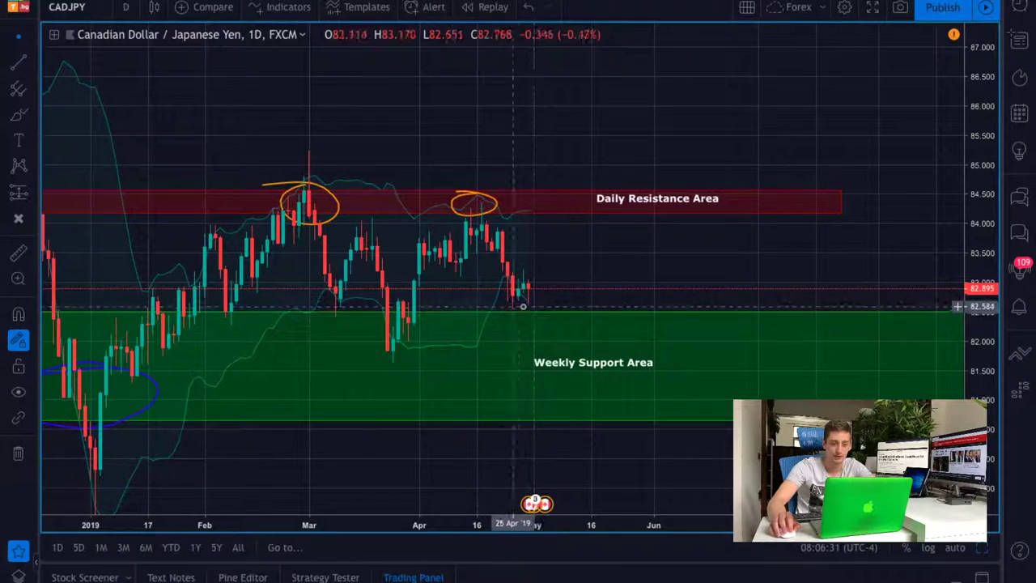
Draw a green arrow from the weekly support's upper edge at 82.490 on 06 May '19 up to about 84.276 on 22 May '19.
{"action": "scroll", "coordinate": [758, 234], "scroll_direction": "up", "scroll_amount": 2}
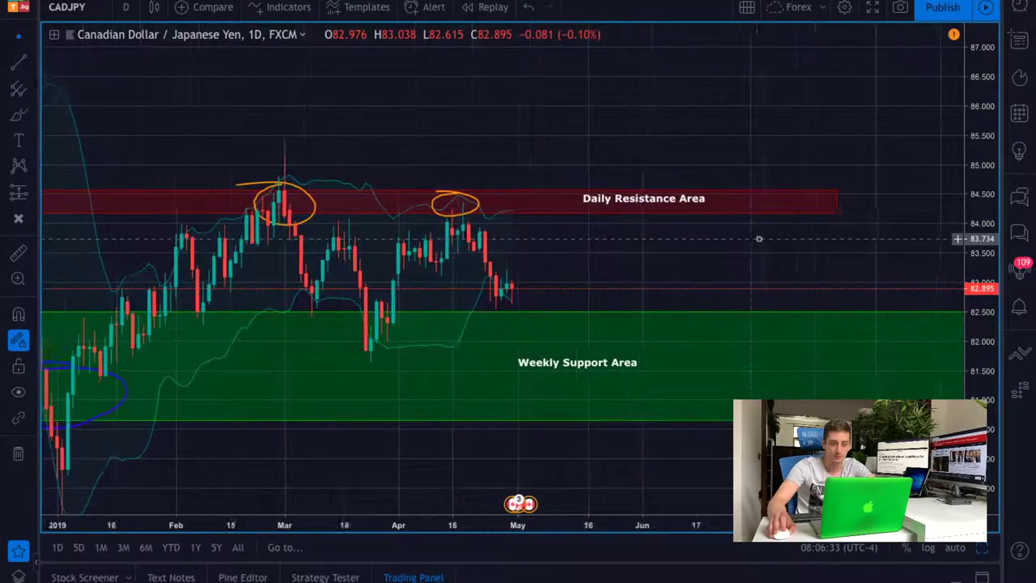
{"action": "scroll", "coordinate": [913, 324], "scroll_direction": "down", "scroll_amount": 2}
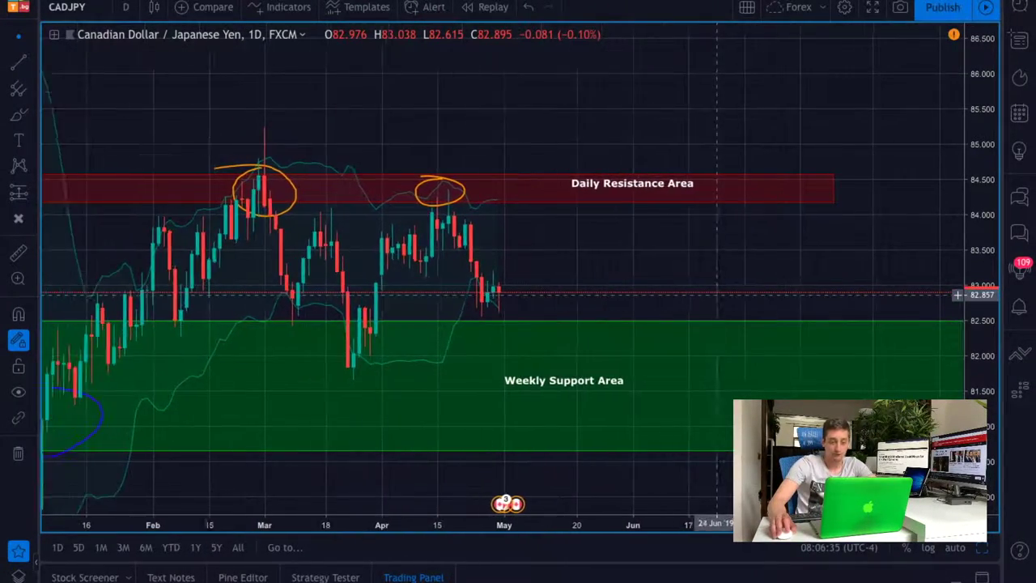
{"action": "key", "text": "alt+t"}
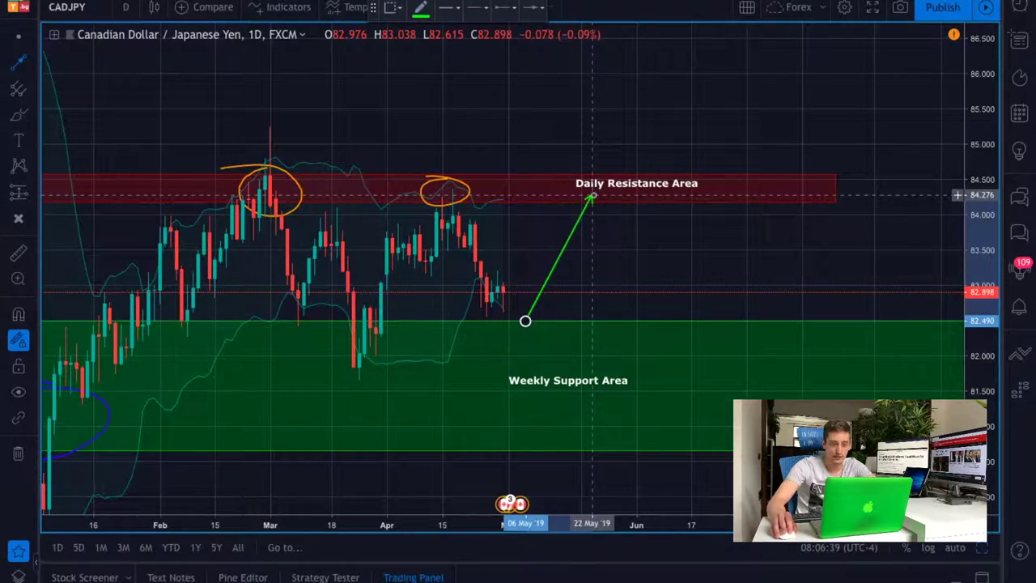
{"action": "left_click", "coordinate": [593, 197]}
{"action": "left_click", "coordinate": [717, 250]}
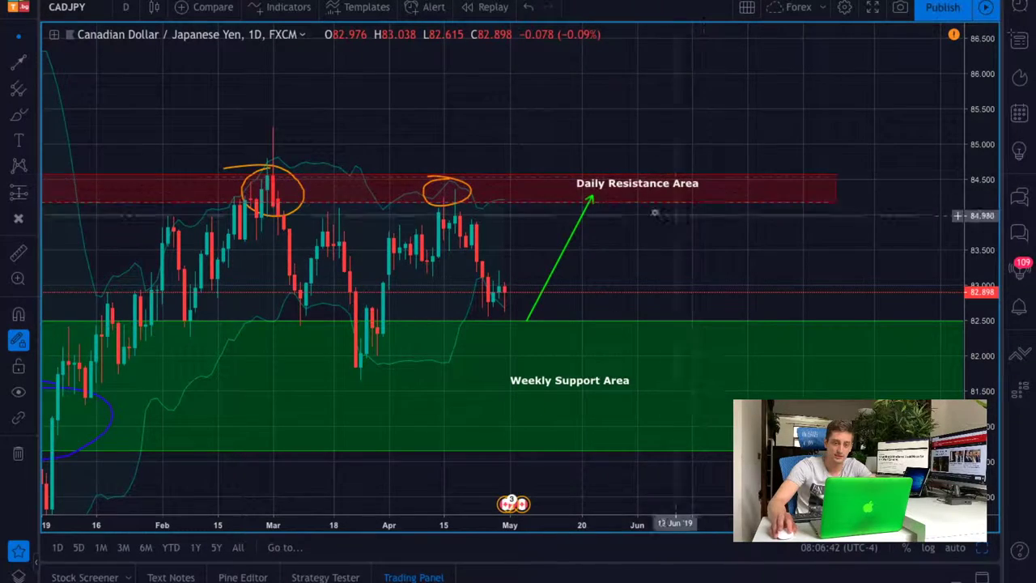
Draw a rectangle from 84.179 down to 82.525, starting on 08 May '19, between the daily resistance and weekly support areas.
{"action": "left_click", "coordinate": [670, 173]}
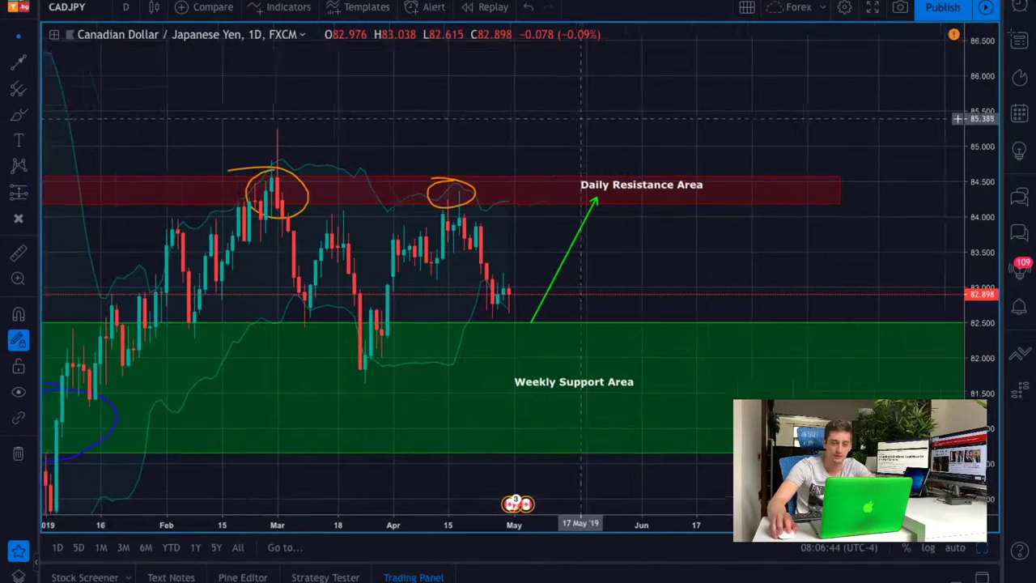
{"action": "scroll", "coordinate": [645, 219], "scroll_direction": "down", "scroll_amount": 4}
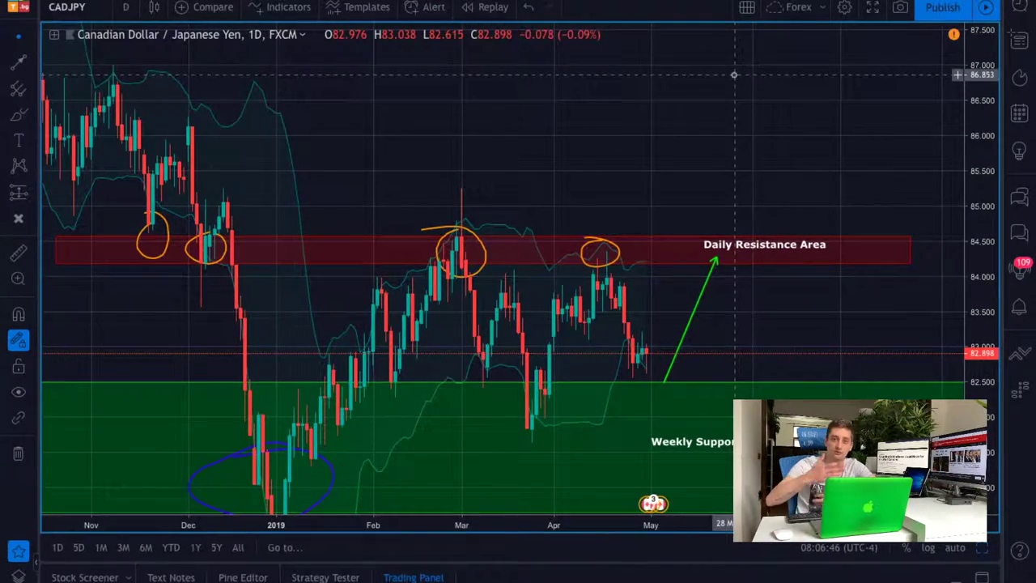
{"action": "scroll", "coordinate": [733, 74], "scroll_direction": "up", "scroll_amount": 2}
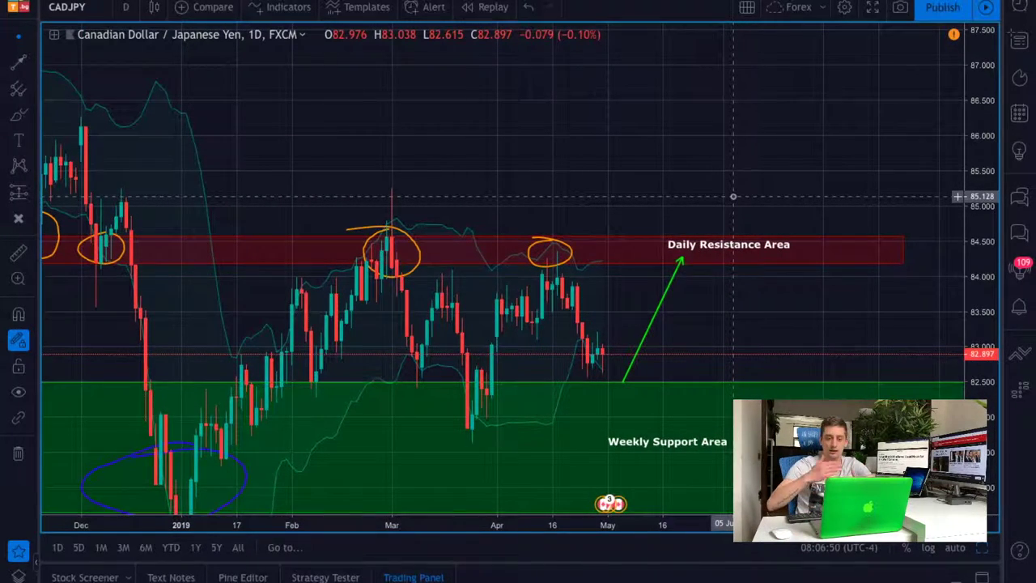
{"action": "scroll", "coordinate": [733, 195], "scroll_direction": "up", "scroll_amount": 2}
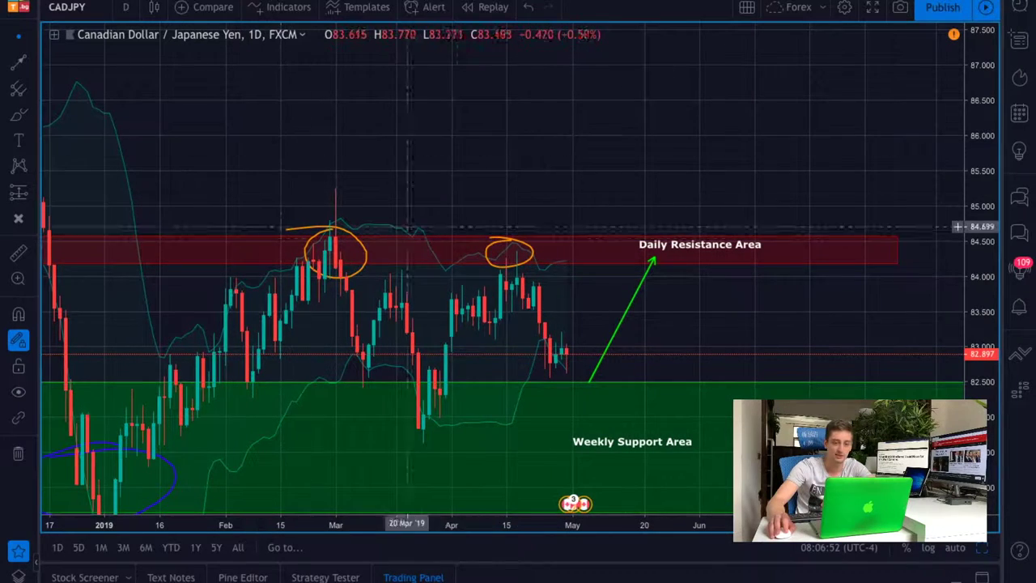
{"action": "key", "text": "alt+shift+r"}
{"action": "left_click_drag", "start_coordinate": [599, 263], "coordinate": [799, 377]}
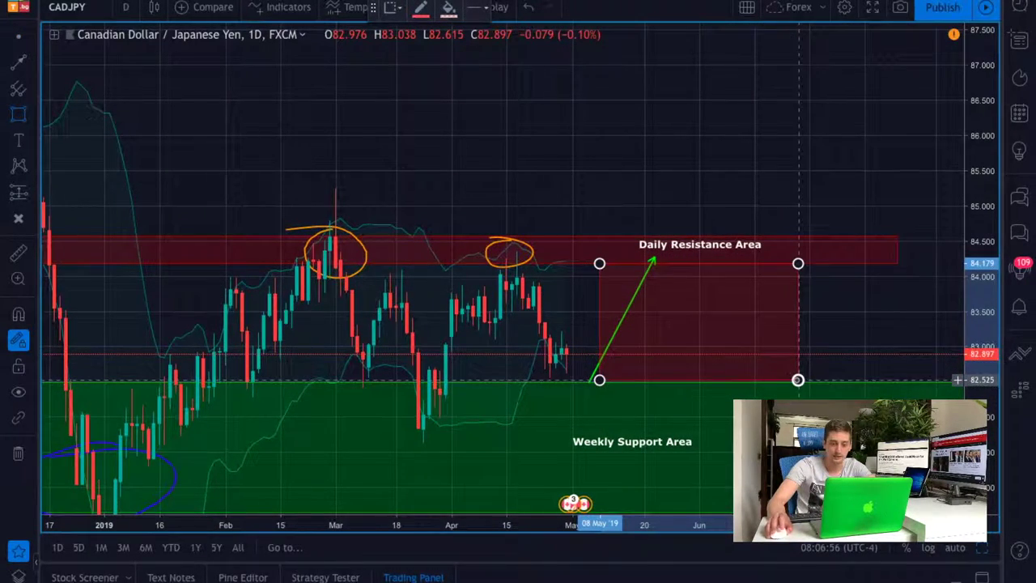
Recolour the new rectangle with a green border and a translucent pale green fill.
{"action": "double_click", "coordinate": [799, 315]}
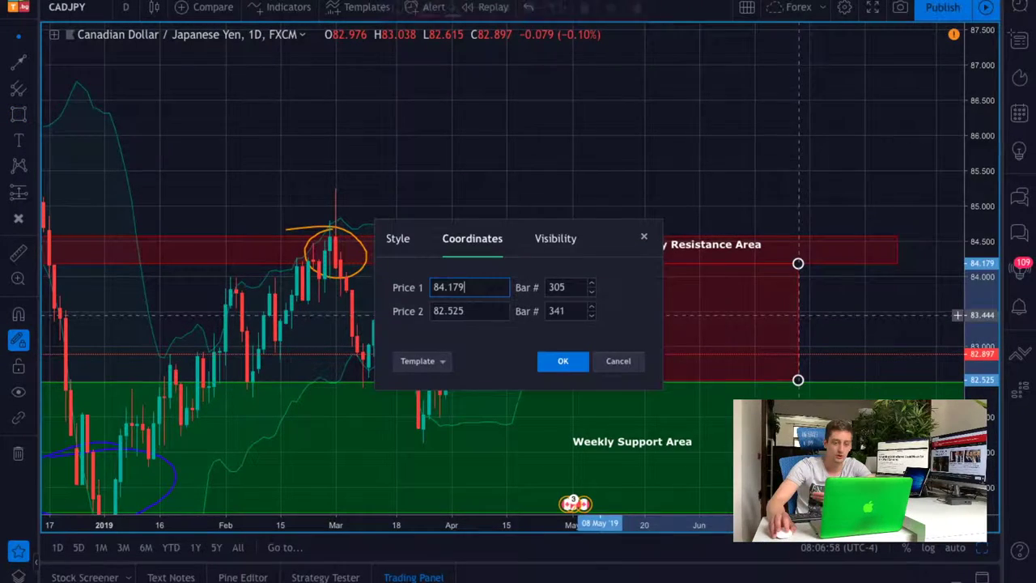
{"action": "left_click", "coordinate": [623, 361]}
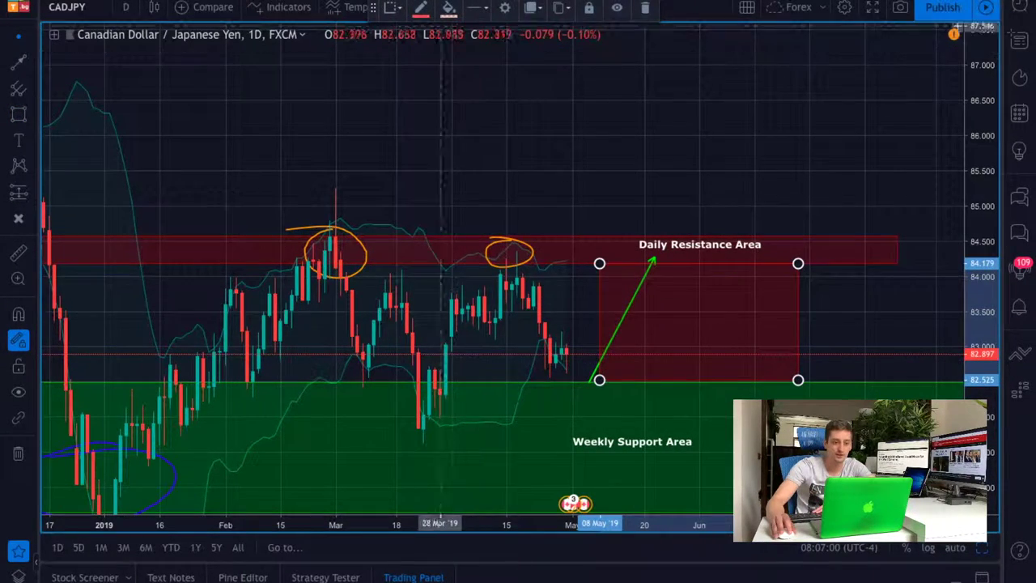
{"action": "left_click", "coordinate": [421, 8]}
{"action": "left_click", "coordinate": [449, 8]}
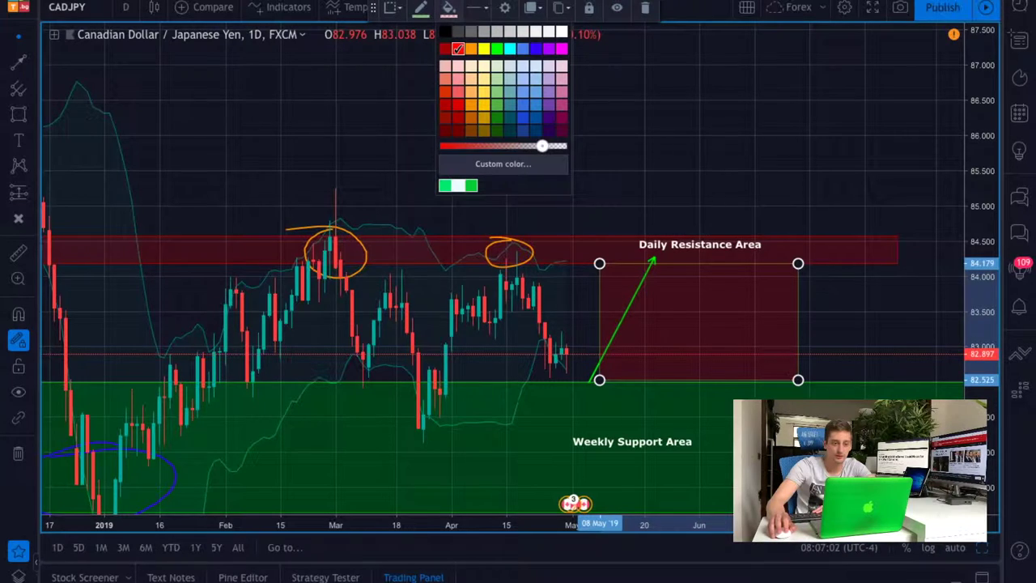
{"action": "left_click", "coordinate": [458, 185]}
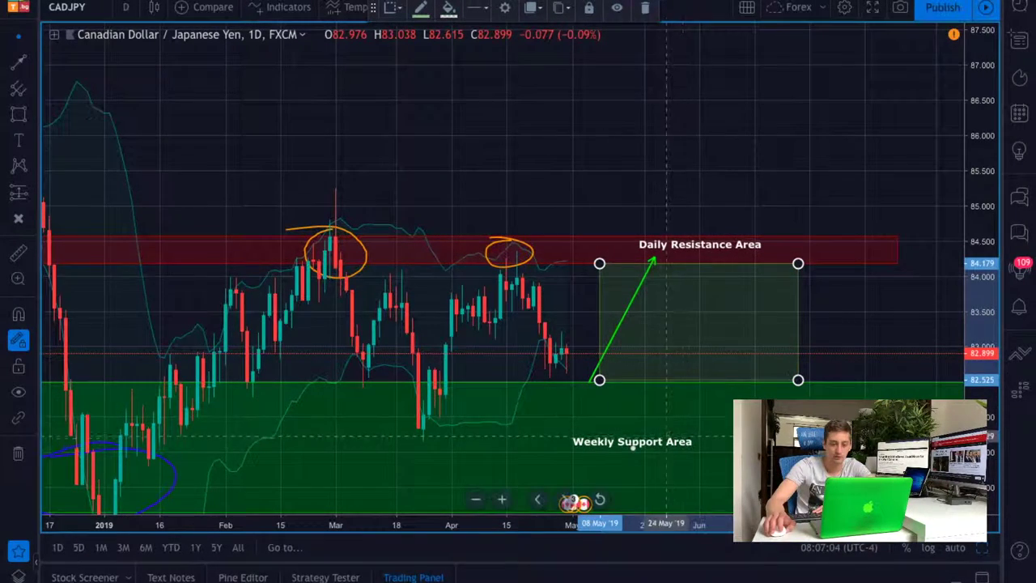
Add the text label "Buy Zone" inside the green rectangle and centre it there.
{"action": "left_click", "coordinate": [18, 140]}
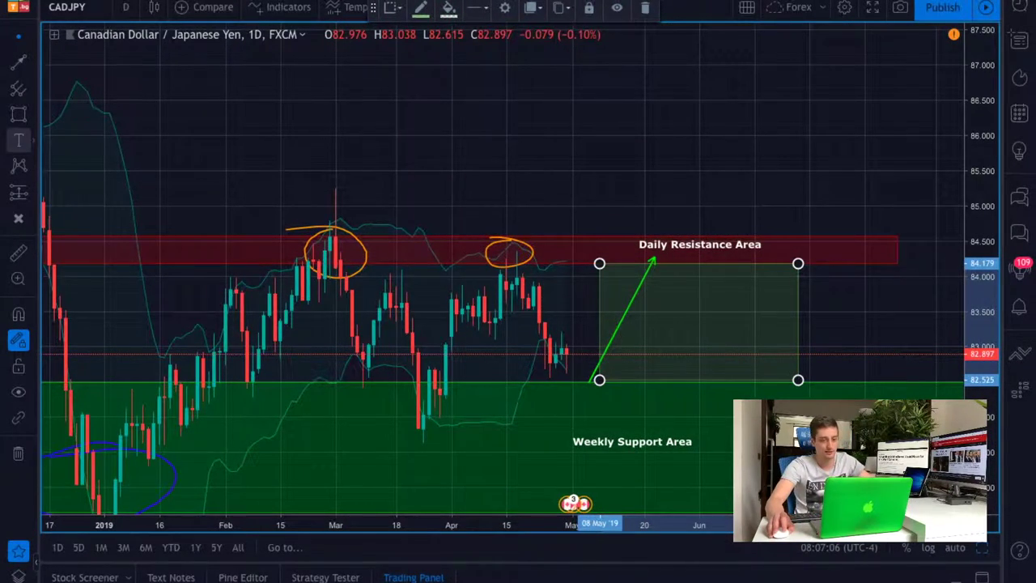
{"action": "left_click", "coordinate": [739, 314]}
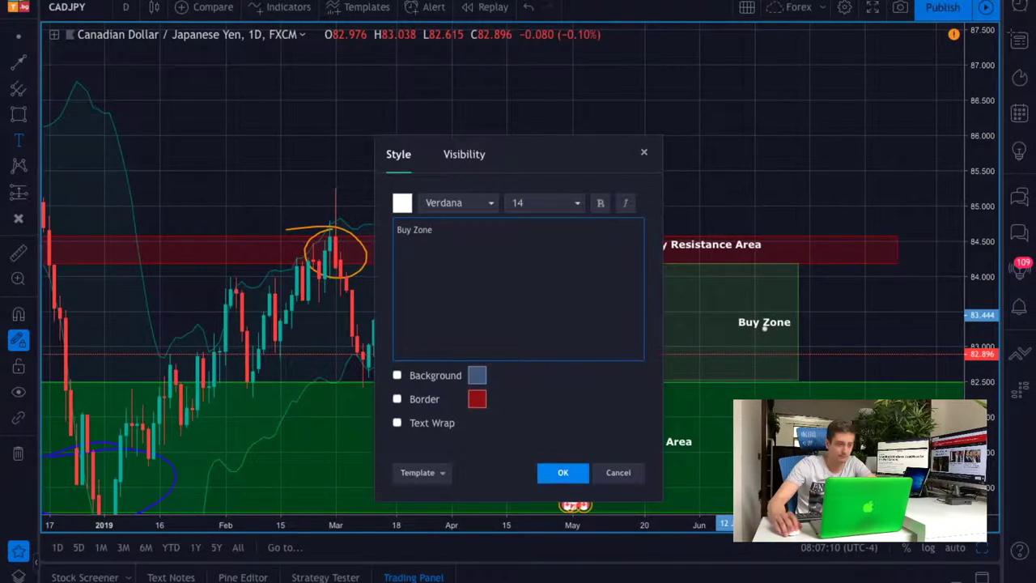
{"action": "left_click", "coordinate": [563, 472]}
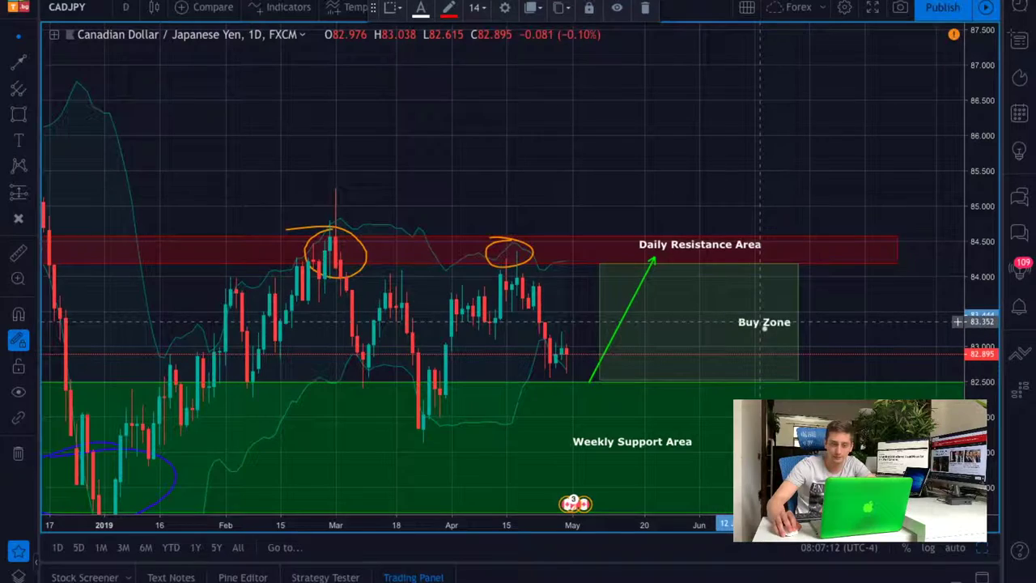
{"action": "left_click_drag", "start_coordinate": [764, 326], "coordinate": [704, 322]}
{"action": "left_click", "coordinate": [750, 166]}
Switch the CADJPY chart from the daily to the 4-hour timeframe.
{"action": "scroll", "coordinate": [746, 180], "scroll_direction": "down", "scroll_amount": 2}
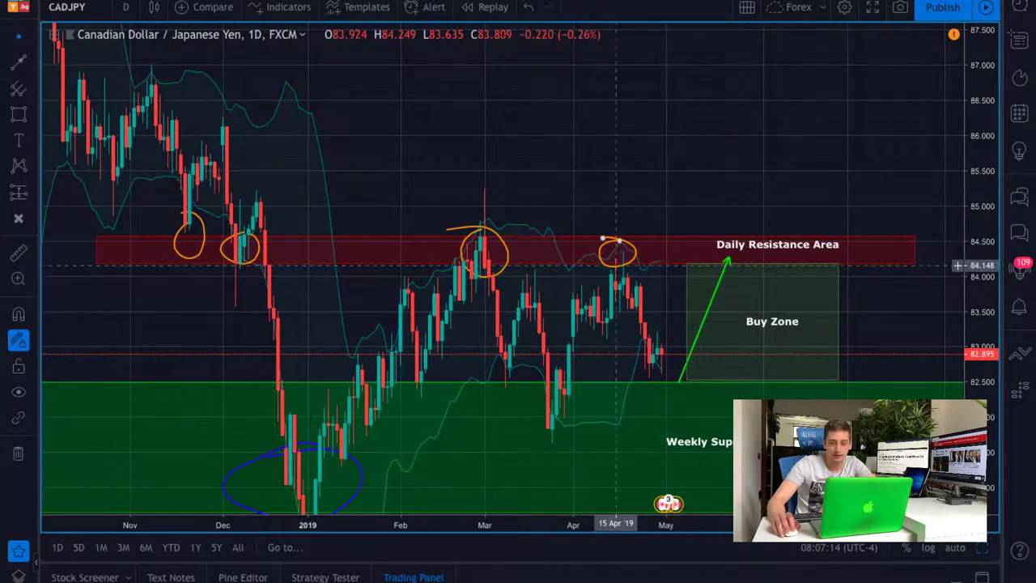
{"action": "left_click_drag", "start_coordinate": [821, 196], "coordinate": [810, 261]}
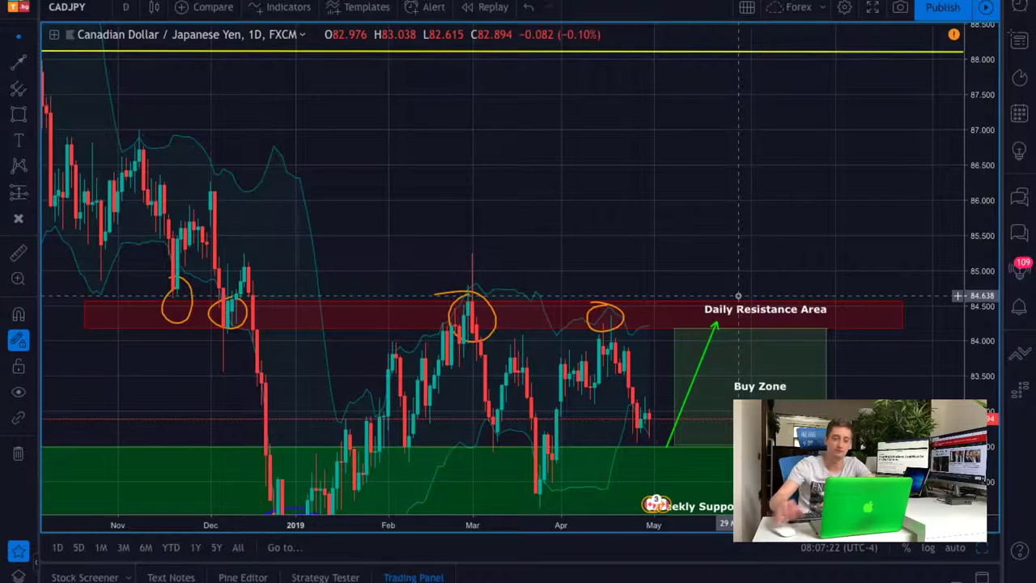
{"action": "left_click_drag", "start_coordinate": [742, 295], "coordinate": [735, 250]}
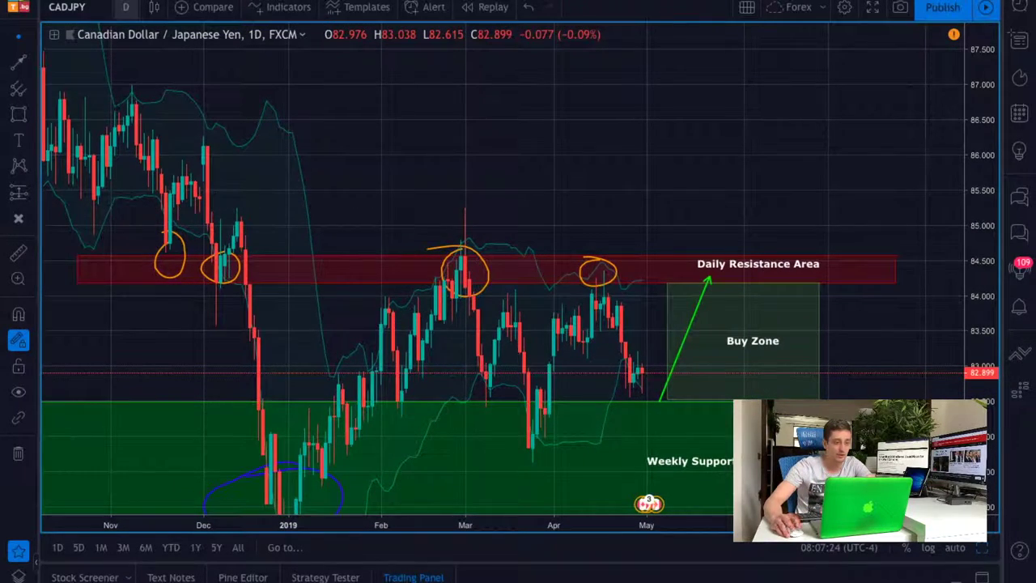
{"action": "left_click", "coordinate": [125, 7]}
{"action": "left_click", "coordinate": [154, 254]}
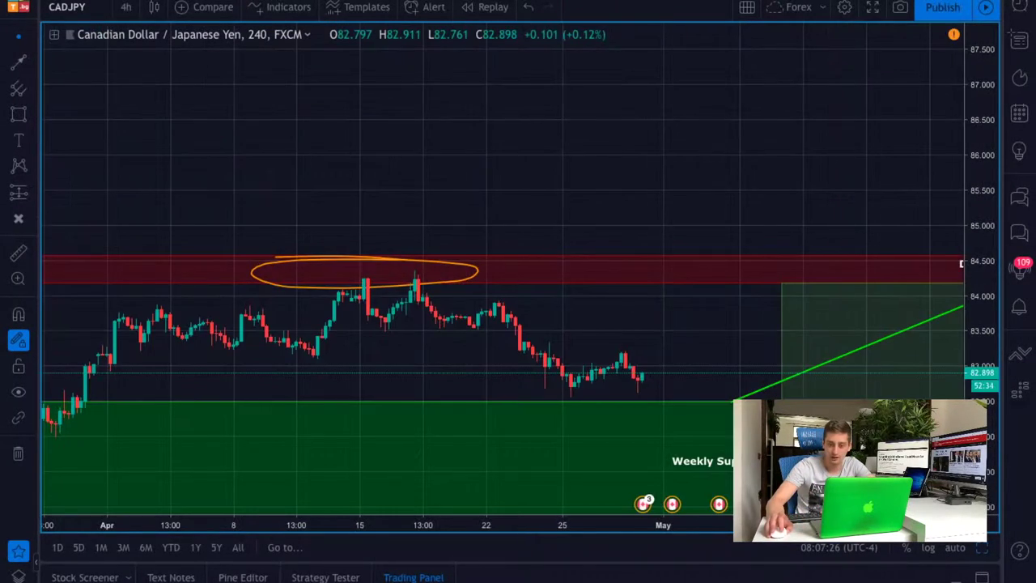
Set the brush colour to yellow and circle the two late-April lows just above the weekly support area.
{"action": "left_click_drag", "start_coordinate": [982, 348], "coordinate": [982, 202]}
{"action": "left_click_drag", "start_coordinate": [828, 203], "coordinate": [624, 109]}
{"action": "scroll", "coordinate": [637, 115], "scroll_direction": "down", "scroll_amount": 2}
{"action": "scroll", "coordinate": [643, 117], "scroll_direction": "down", "scroll_amount": 2}
{"action": "scroll", "coordinate": [693, 129], "scroll_direction": "up", "scroll_amount": 3}
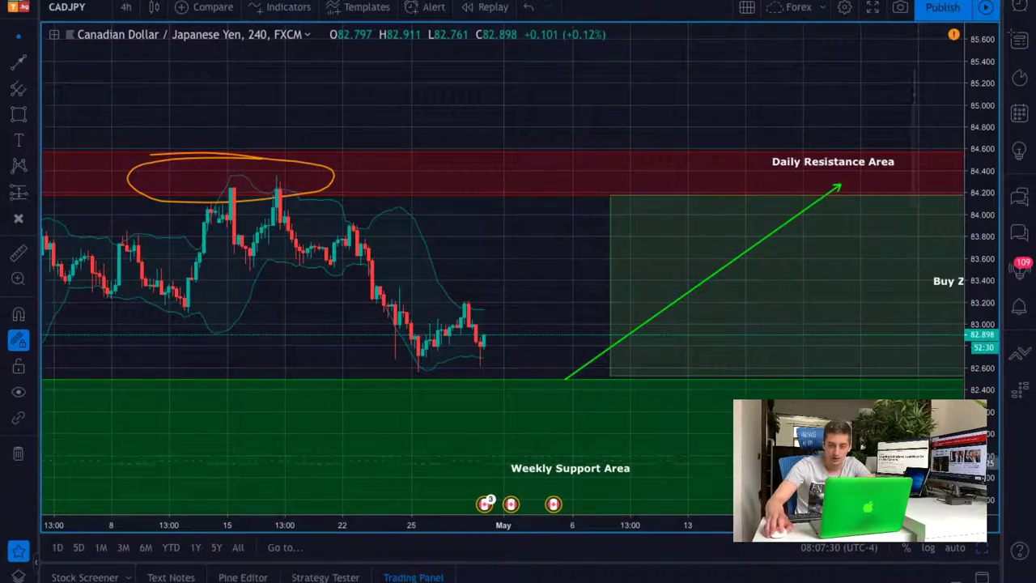
{"action": "left_click", "coordinate": [769, 478]}
{"action": "left_click", "coordinate": [421, 9]}
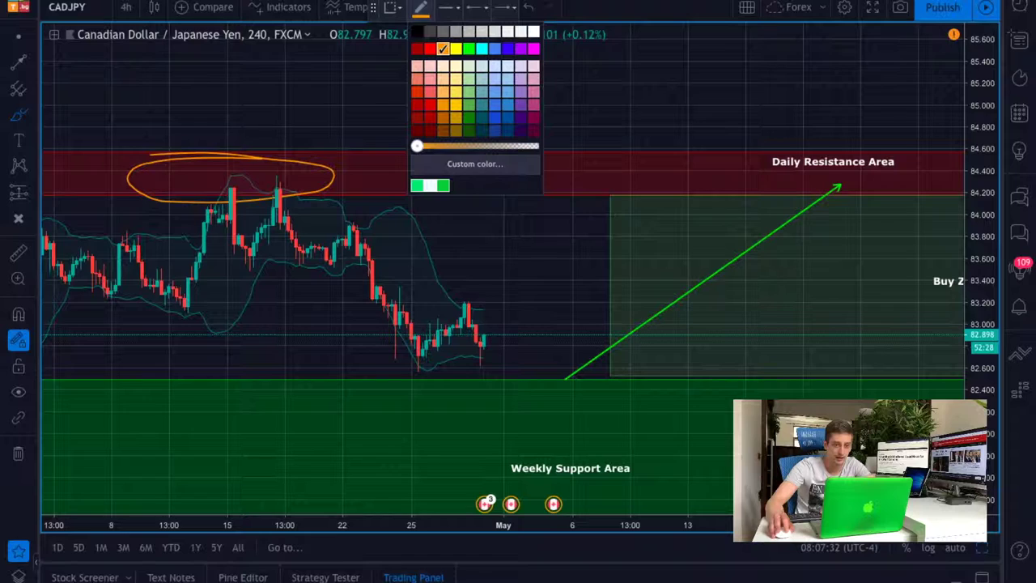
{"action": "left_click", "coordinate": [456, 49]}
{"action": "mouse_move", "coordinate": [423, 351]}
{"action": "left_mouse_down"}
{"action": "mouse_move", "coordinate": [408, 362]}
{"action": "mouse_move", "coordinate": [424, 347]}
{"action": "mouse_move", "coordinate": [504, 367]}
{"action": "mouse_move", "coordinate": [480, 350]}
{"action": "left_mouse_up"}
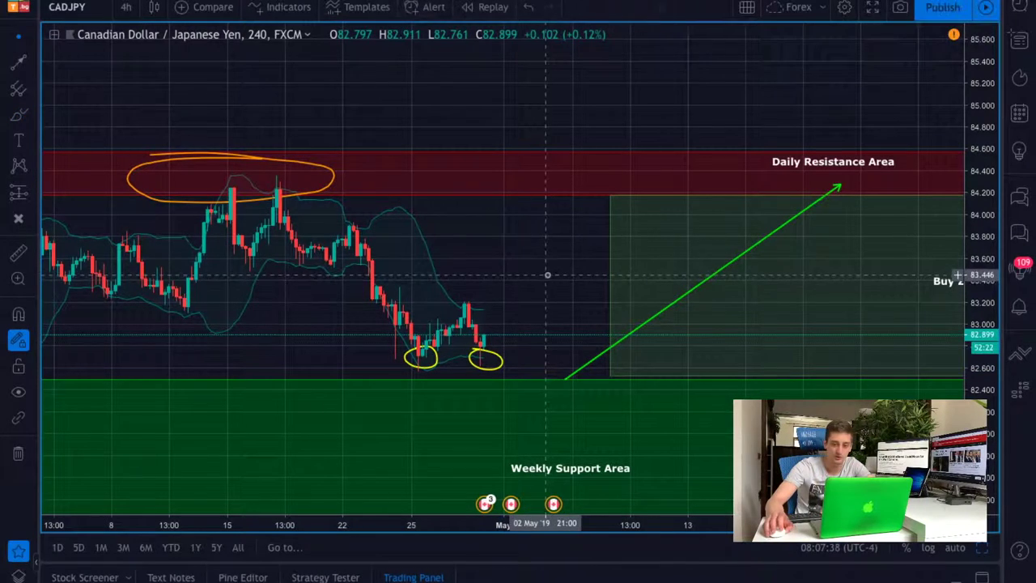
Draw two yellow, nearly horizontal lines at about 83.55 and 83.94 across the mid-to-late April price swings.
{"action": "left_click", "coordinate": [19, 62]}
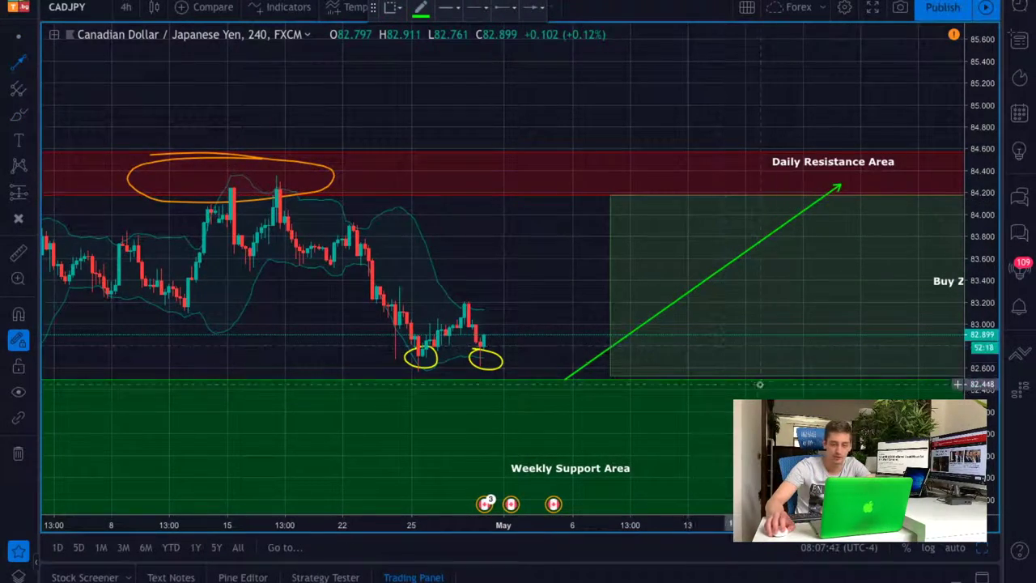
{"action": "left_click", "coordinate": [191, 263]}
{"action": "left_click", "coordinate": [434, 264]}
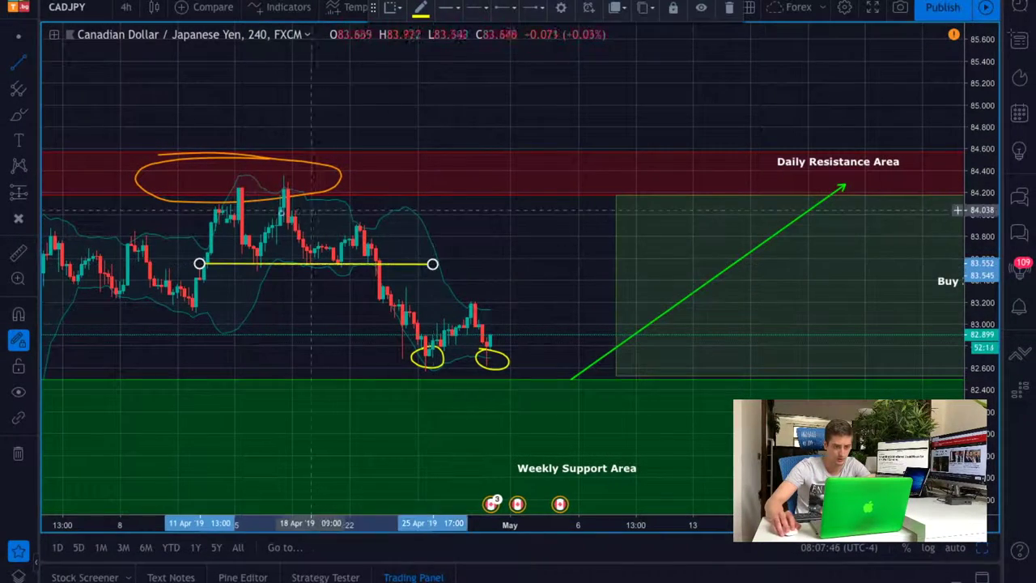
{"action": "left_click", "coordinate": [222, 219]}
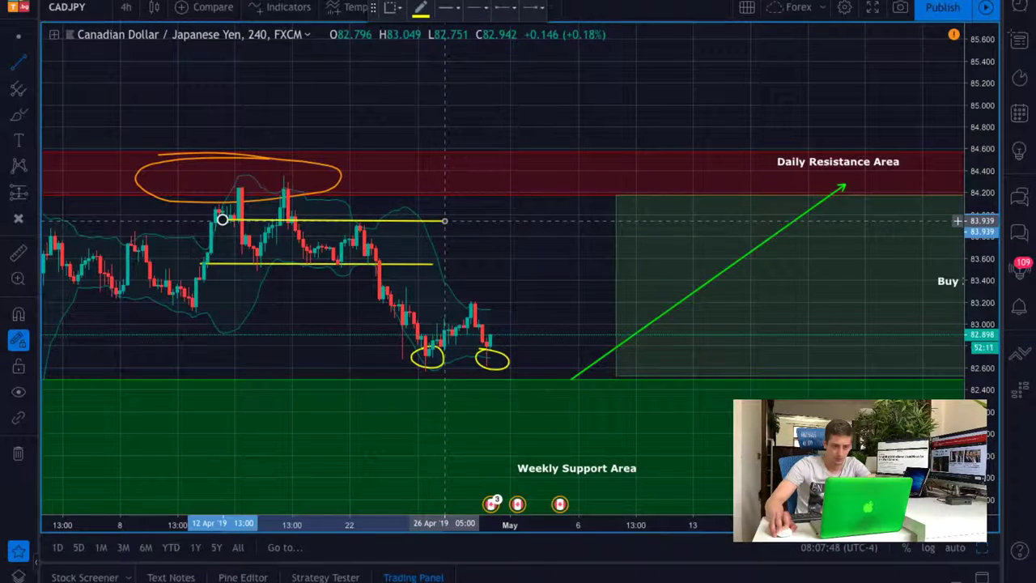
{"action": "left_click", "coordinate": [445, 220]}
Draw an arrow from 83.937 on 22 Apr '19 down to 82.557 on 25 Apr '19 and colour it red.
{"action": "key", "text": "alt+t"}
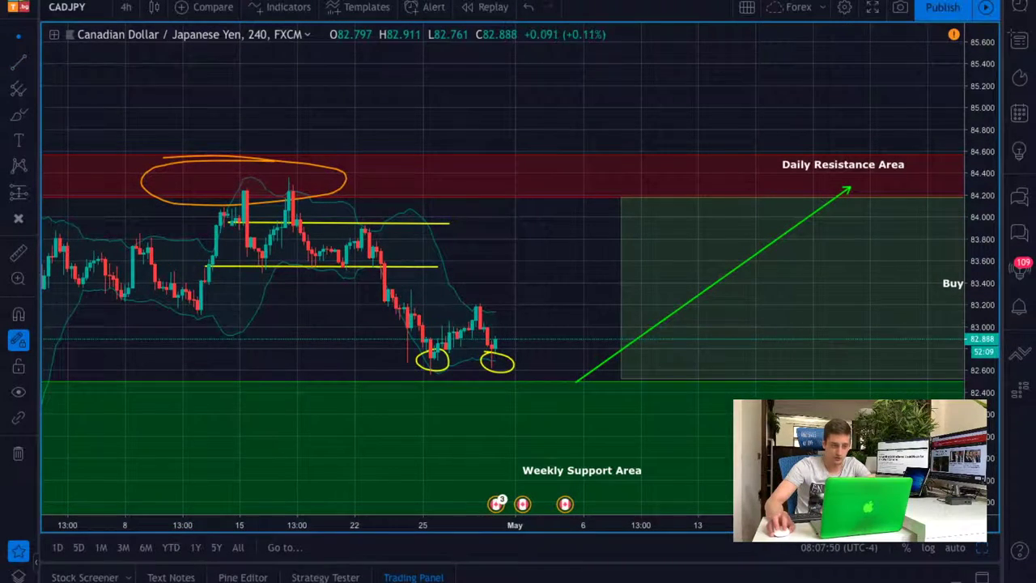
{"action": "left_click", "coordinate": [358, 224]}
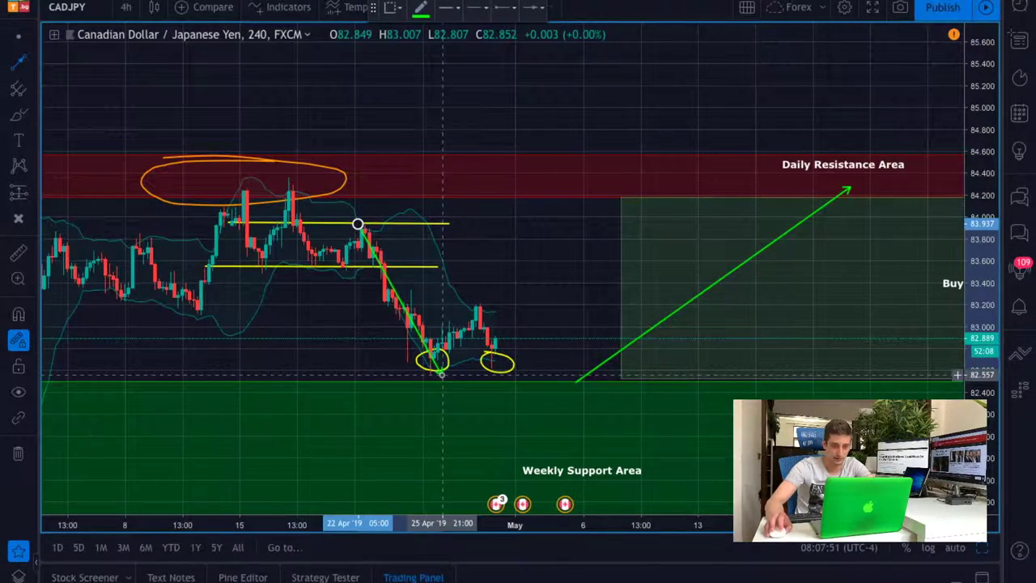
{"action": "left_click", "coordinate": [442, 374]}
{"action": "left_click", "coordinate": [421, 8]}
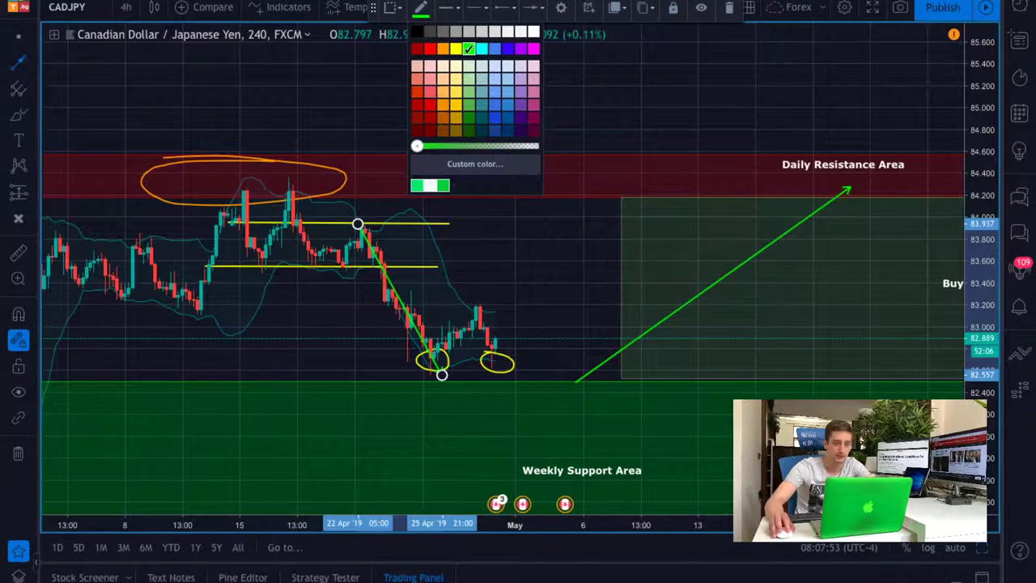
{"action": "left_click", "coordinate": [417, 49]}
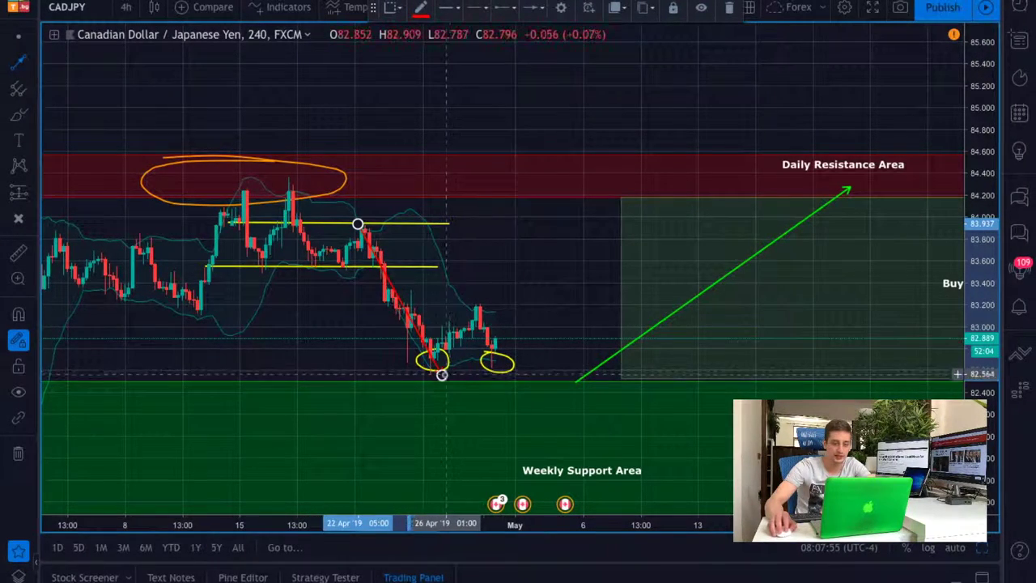
Continue with red arrows from the first circled low up to 83.201 and down to 82.577 on 30 Apr '19.
{"action": "scroll", "coordinate": [481, 303], "scroll_direction": "left", "scroll_amount": 1}
{"action": "left_click", "coordinate": [489, 304]}
{"action": "left_click", "coordinate": [489, 305]}
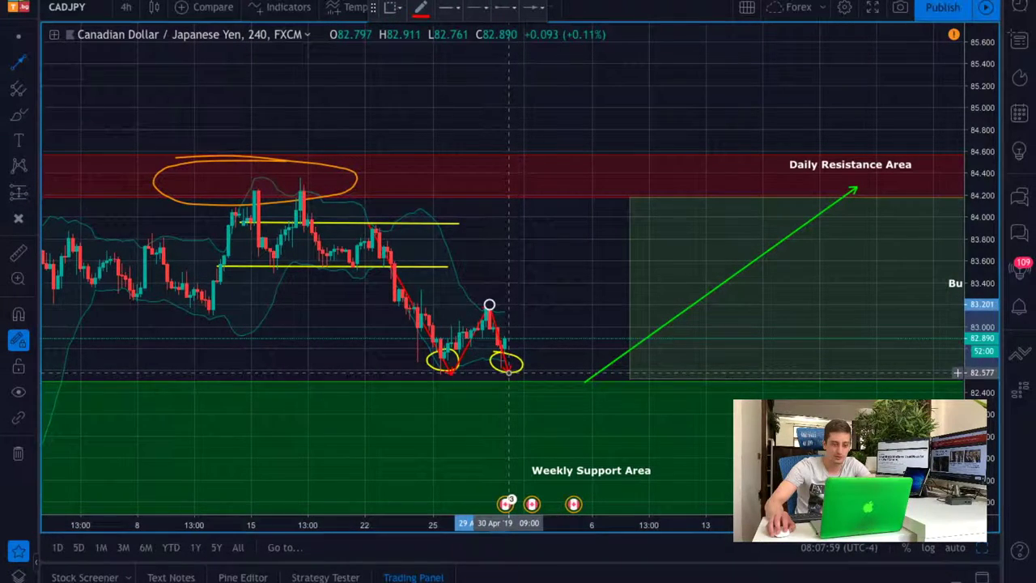
{"action": "left_click", "coordinate": [508, 371]}
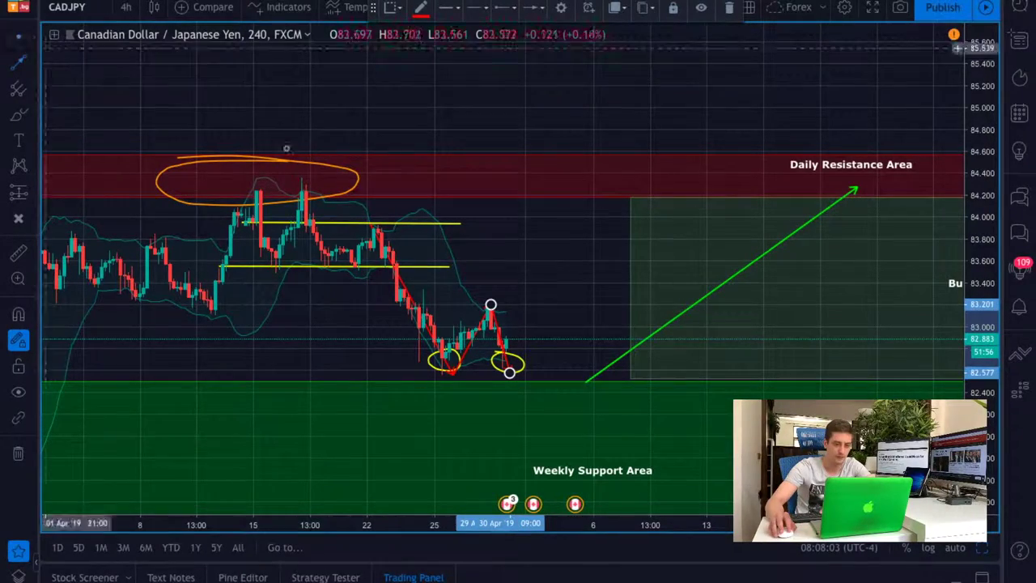
{"action": "left_click", "coordinate": [564, 267]}
Draw a blue horizontal line at about 83.20 from 26 Apr '19 to about 07 May, touching the high between the circled lows.
{"action": "scroll", "coordinate": [565, 267], "scroll_direction": "up", "scroll_amount": 4}
{"action": "left_click_drag", "start_coordinate": [387, 299], "coordinate": [544, 250]}
{"action": "scroll", "coordinate": [559, 262], "scroll_direction": "down", "scroll_amount": 3}
{"action": "left_click_drag", "start_coordinate": [981, 229], "coordinate": [981, 263]}
{"action": "left_click_drag", "start_coordinate": [655, 221], "coordinate": [642, 236]}
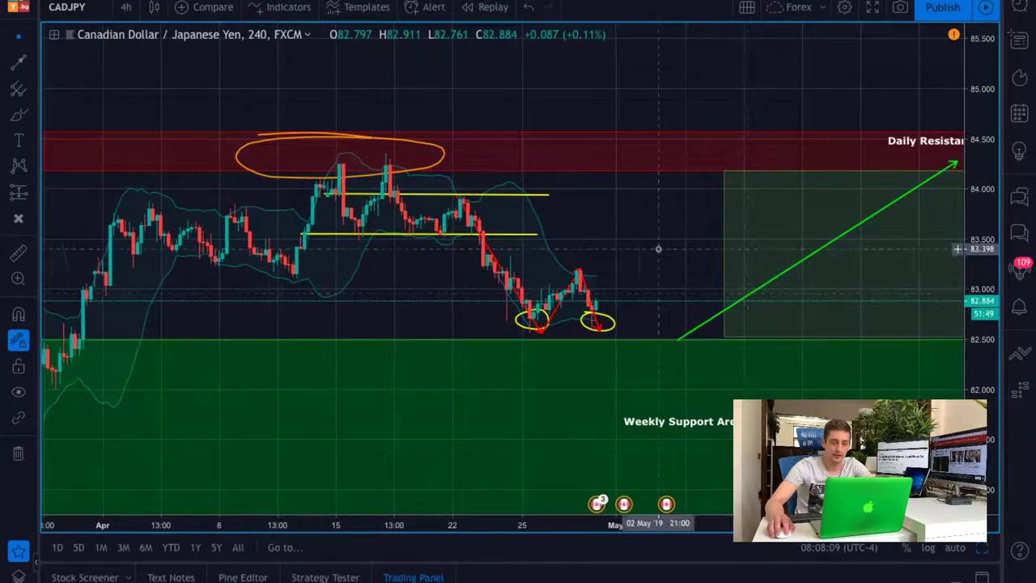
{"action": "scroll", "coordinate": [657, 247], "scroll_direction": "down", "scroll_amount": 3}
{"action": "scroll", "coordinate": [660, 248], "scroll_direction": "up", "scroll_amount": 2}
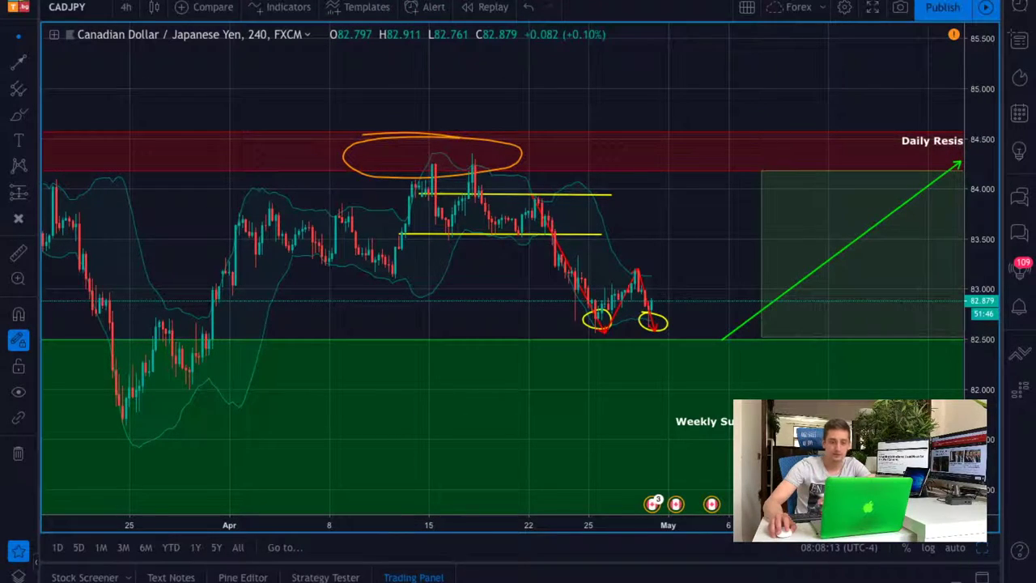
{"action": "left_click", "coordinate": [19, 62]}
{"action": "left_click", "coordinate": [421, 8]}
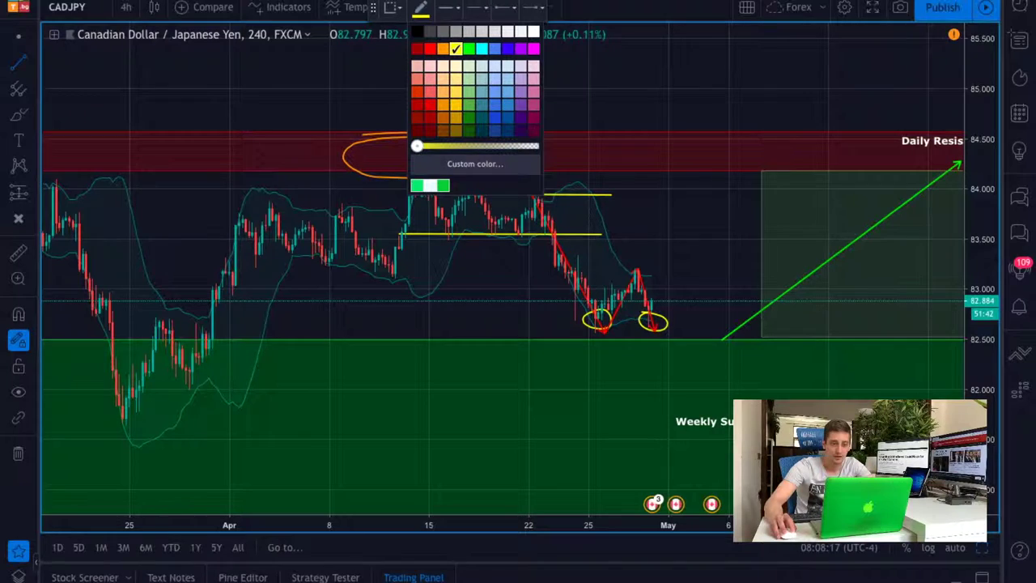
{"action": "left_click", "coordinate": [507, 49]}
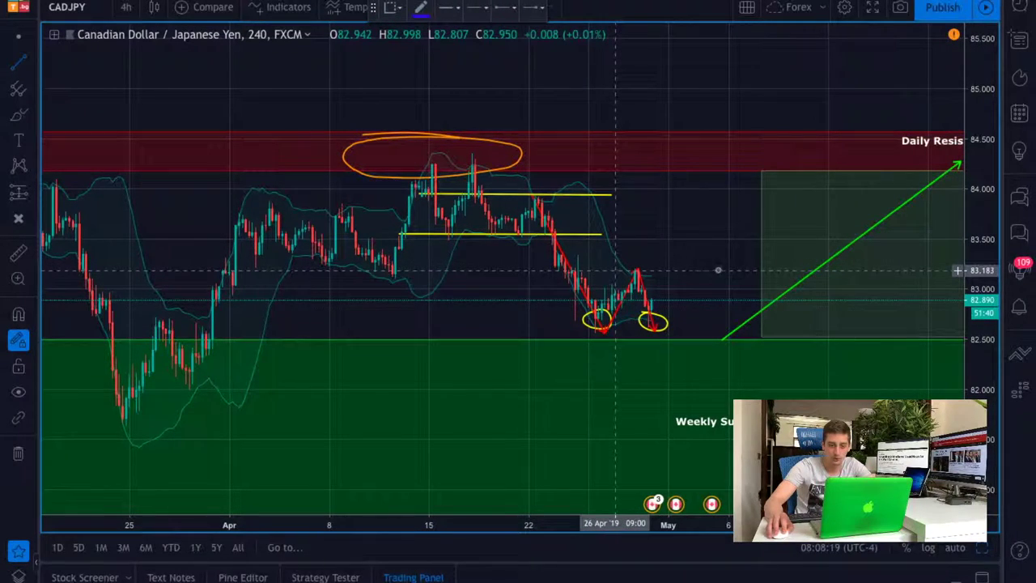
{"action": "left_click", "coordinate": [614, 270]}
{"action": "left_click", "coordinate": [747, 271]}
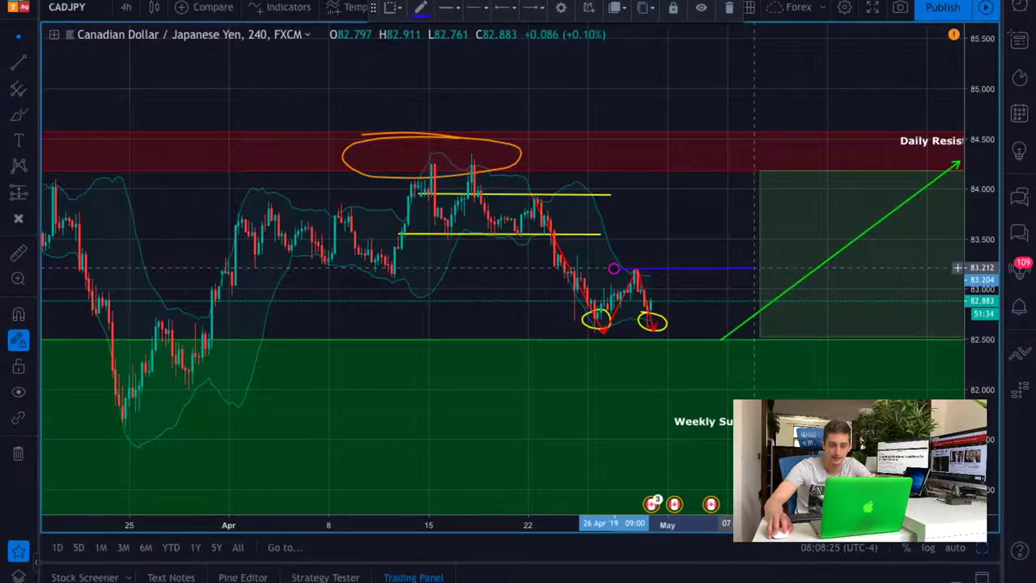
{"action": "left_click", "coordinate": [713, 246]}
Draw an arrow from the second circled low up to the blue line at 83.204 and colour it cyan.
{"action": "left_click", "coordinate": [19, 115]}
{"action": "left_click", "coordinate": [2, 62]}
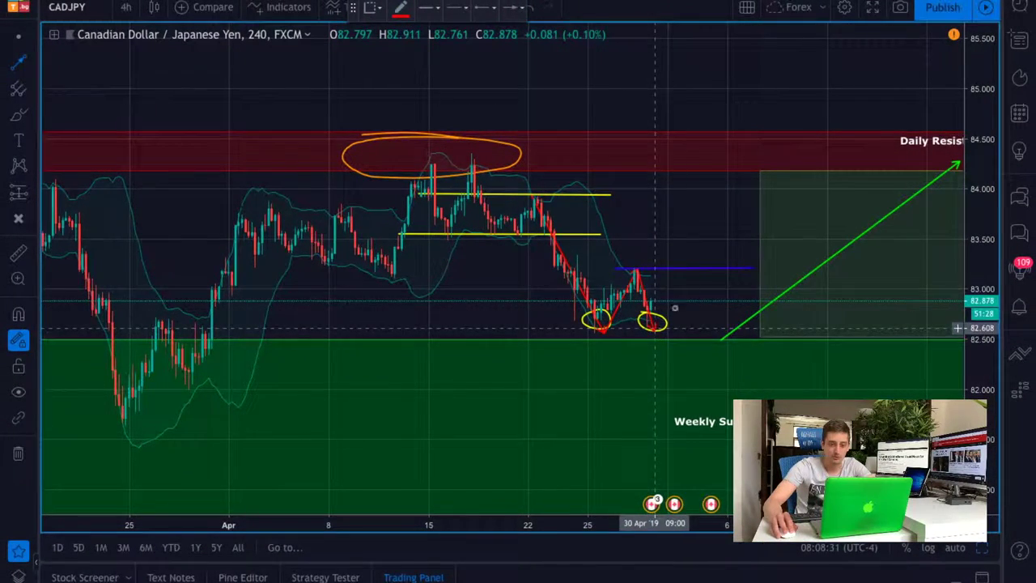
{"action": "left_click", "coordinate": [654, 327]}
{"action": "left_click", "coordinate": [699, 269]}
{"action": "left_click", "coordinate": [400, 9]}
Draw a cyan arrow from the blue line at 83.204 down to 82.652 on 06 May '19.
{"action": "left_click", "coordinate": [698, 269]}
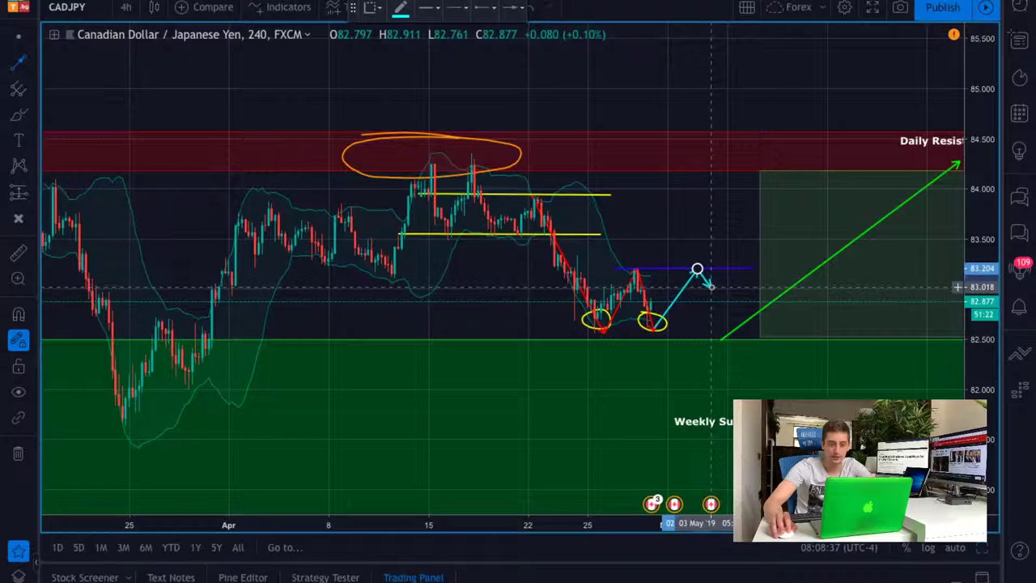
{"action": "left_click", "coordinate": [710, 286]}
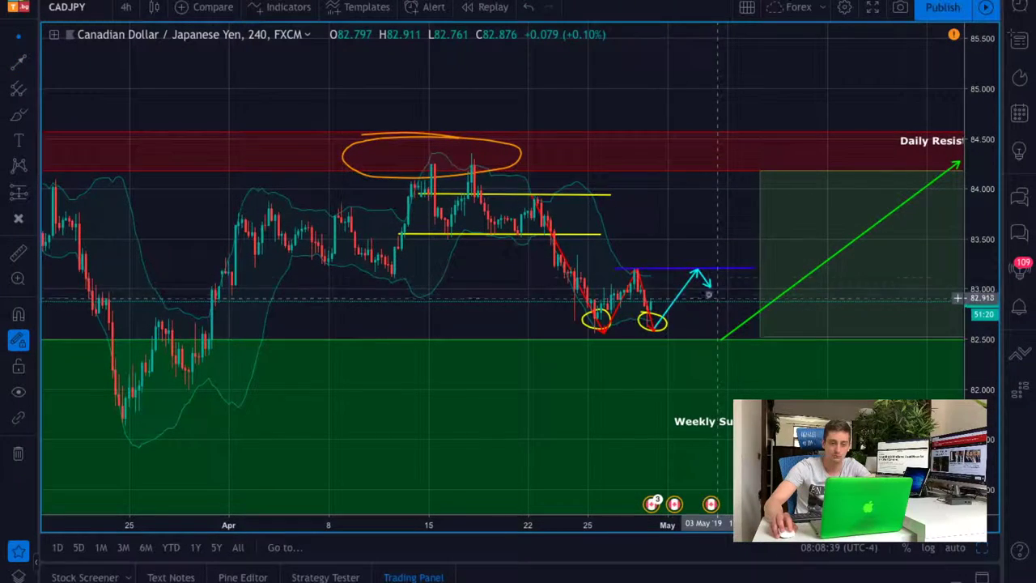
{"action": "left_click_drag", "start_coordinate": [709, 286], "coordinate": [723, 316]}
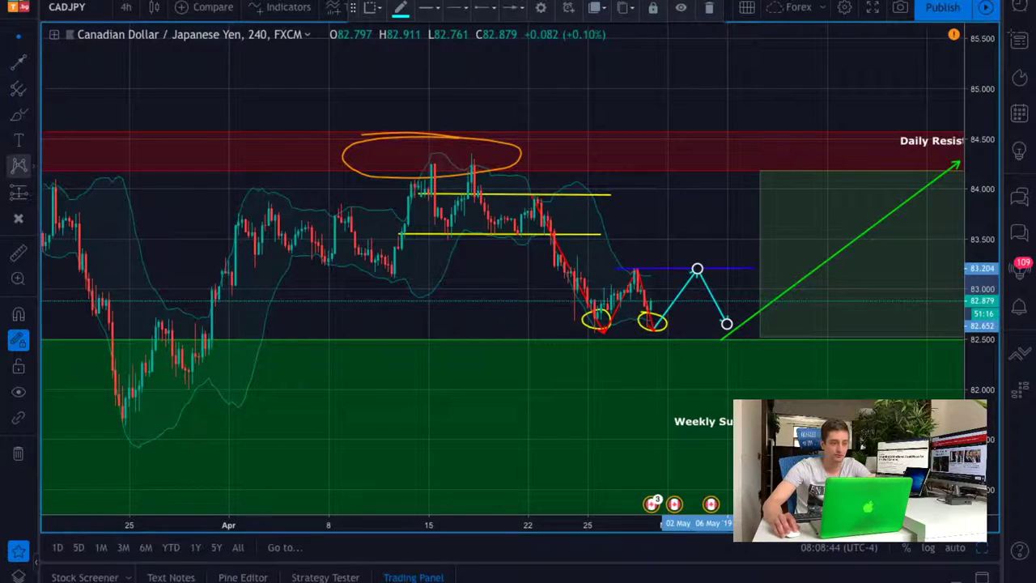
Draw cyan arrows from the projected low up to the blue line, and from about 83.32 up to the daily resistance area's lower edge.
{"action": "left_click", "coordinate": [19, 62]}
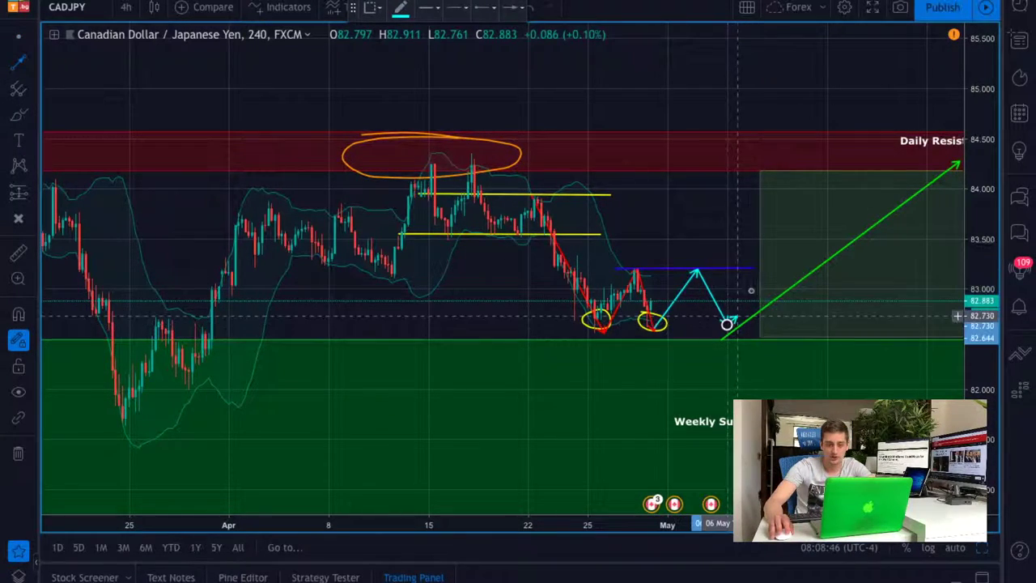
{"action": "left_click_drag", "start_coordinate": [757, 272], "coordinate": [756, 271]}
{"action": "left_click", "coordinate": [757, 256]}
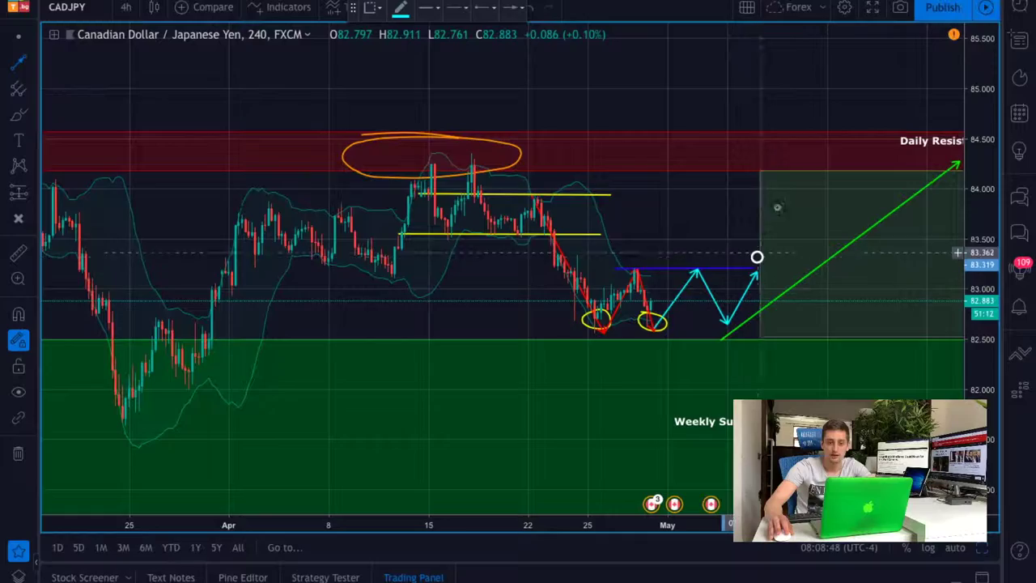
{"action": "left_click", "coordinate": [793, 171]}
{"action": "key", "text": "Escape"}
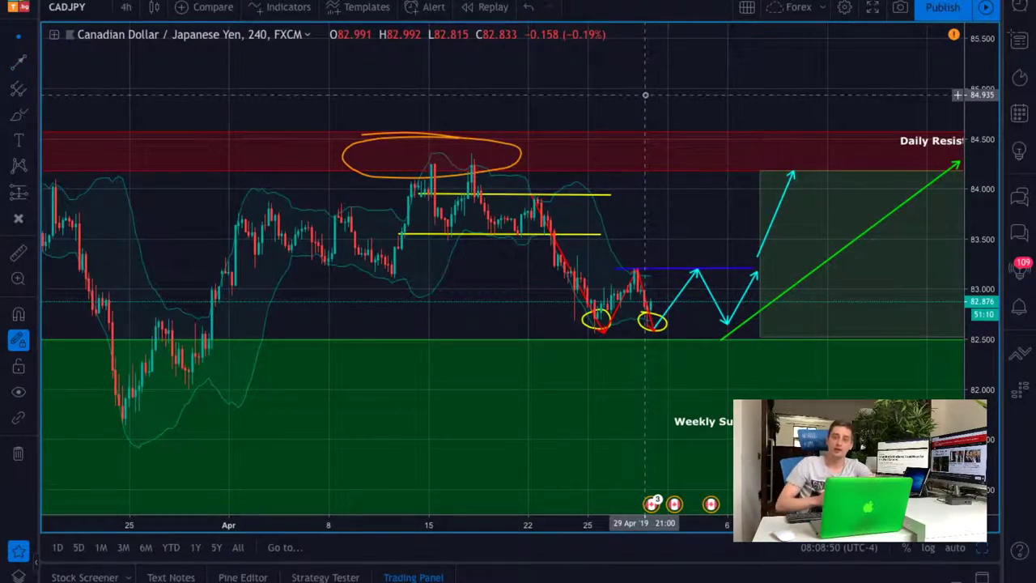